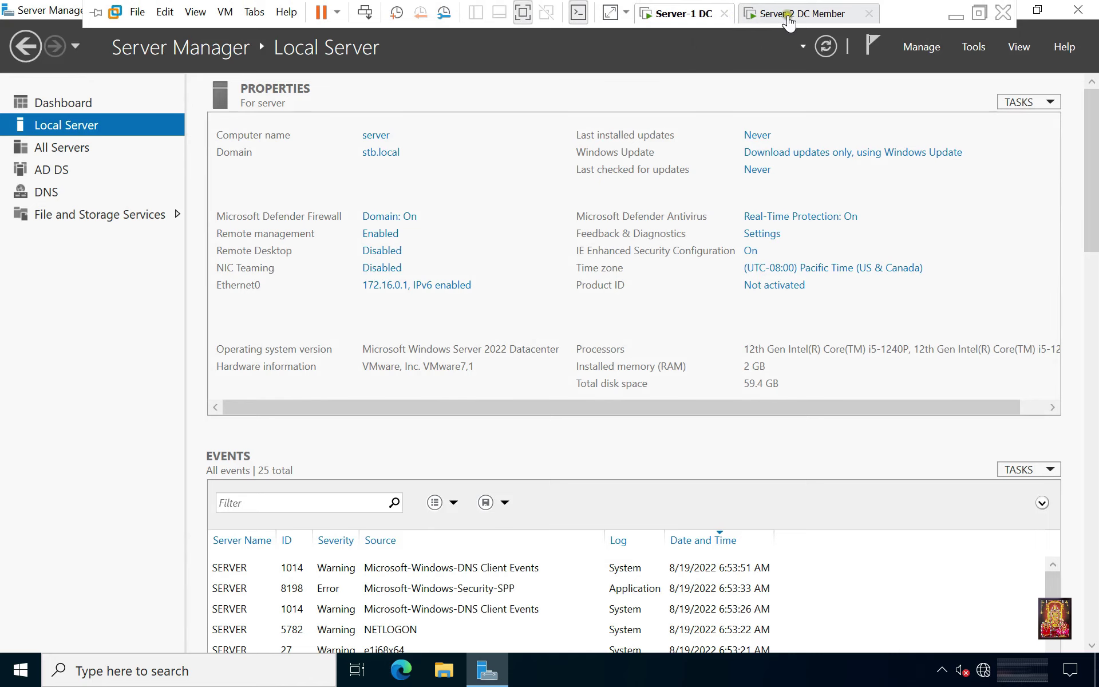
Switch to the Server-2 VM and sign in as domain administrator with the account password.
{"action": "left_click", "coordinate": [787, 15]}
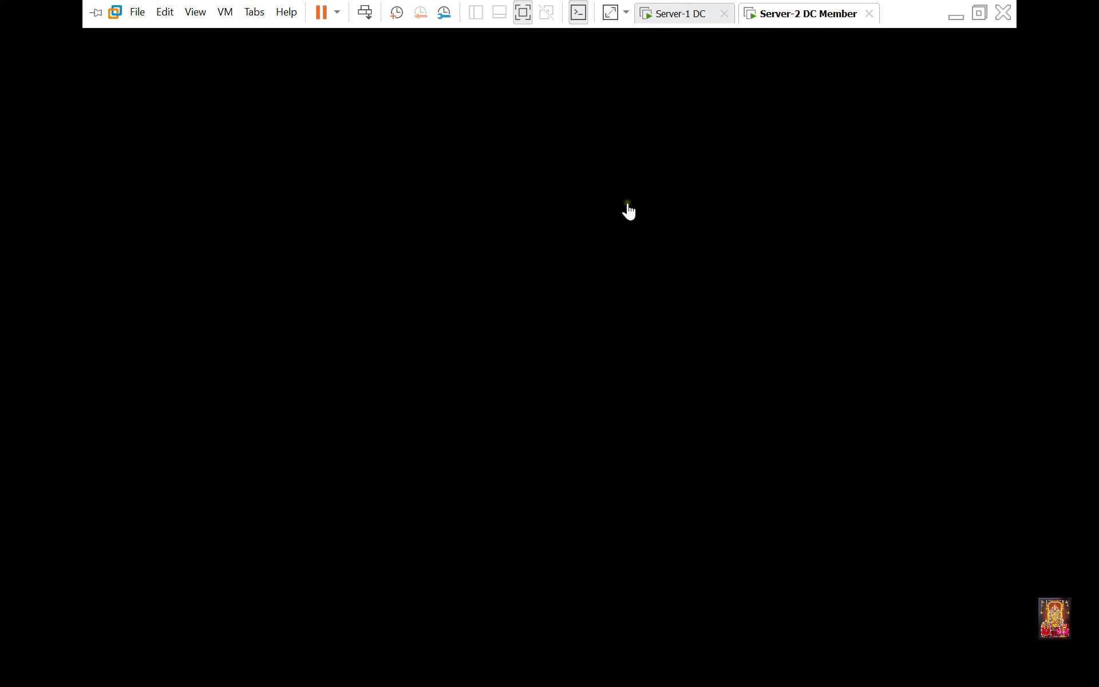
{"action": "left_click", "coordinate": [628, 211]}
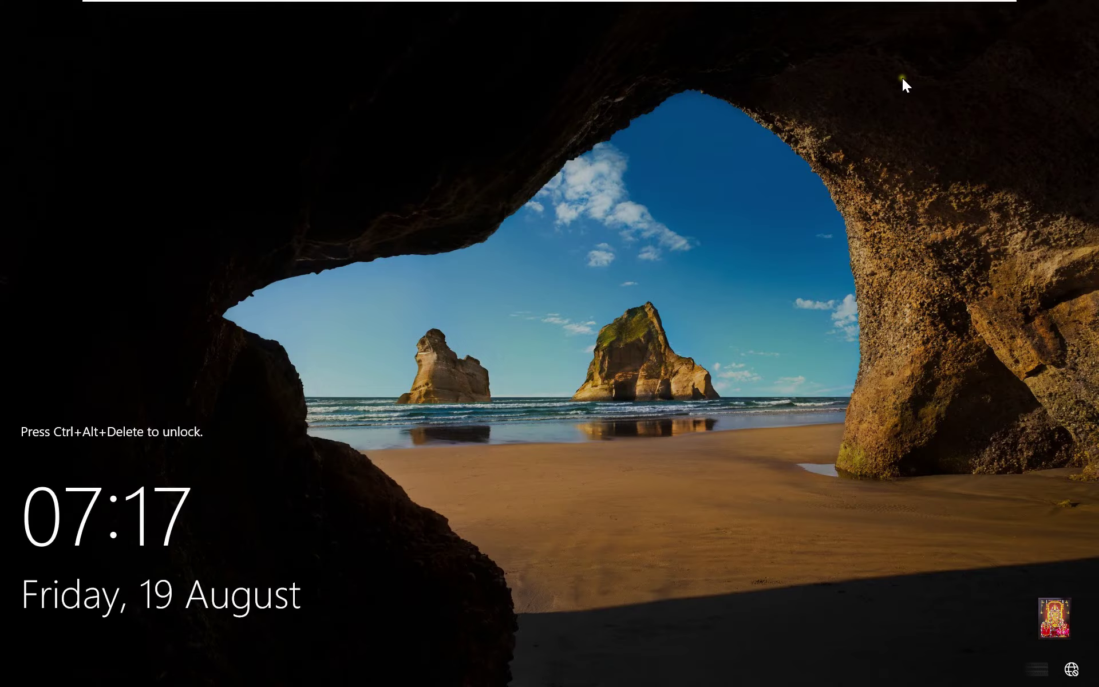
{"action": "key", "text": "ctrl+alt+Insert"}
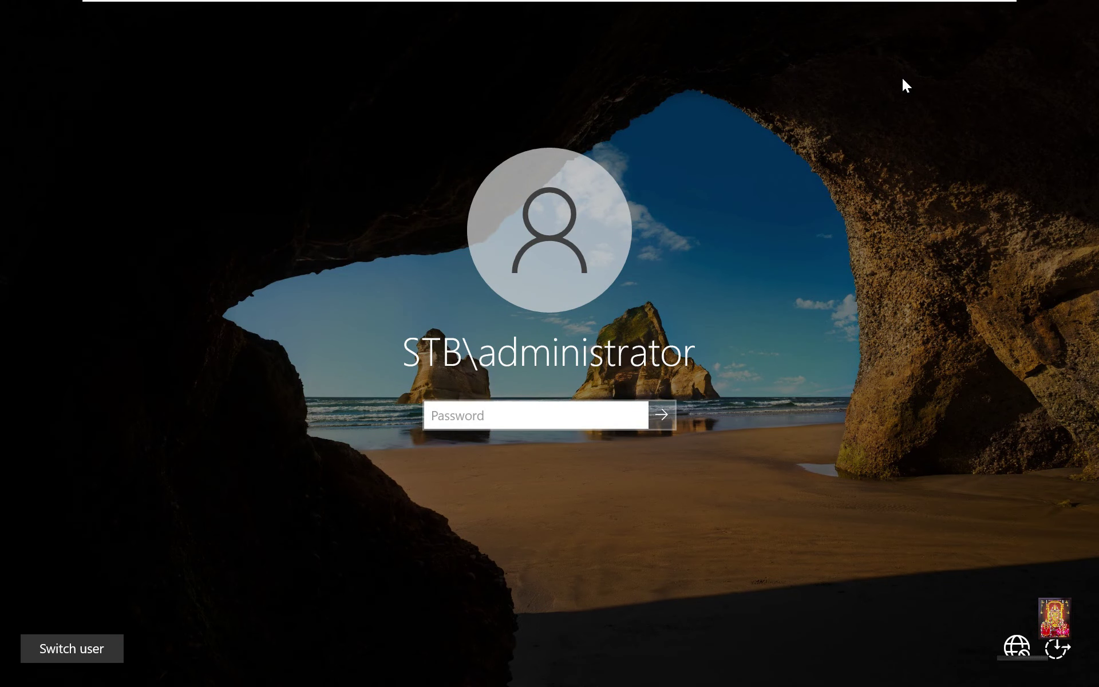
{"action": "type", "text": "•••••••"}
{"action": "key", "text": "Return"}
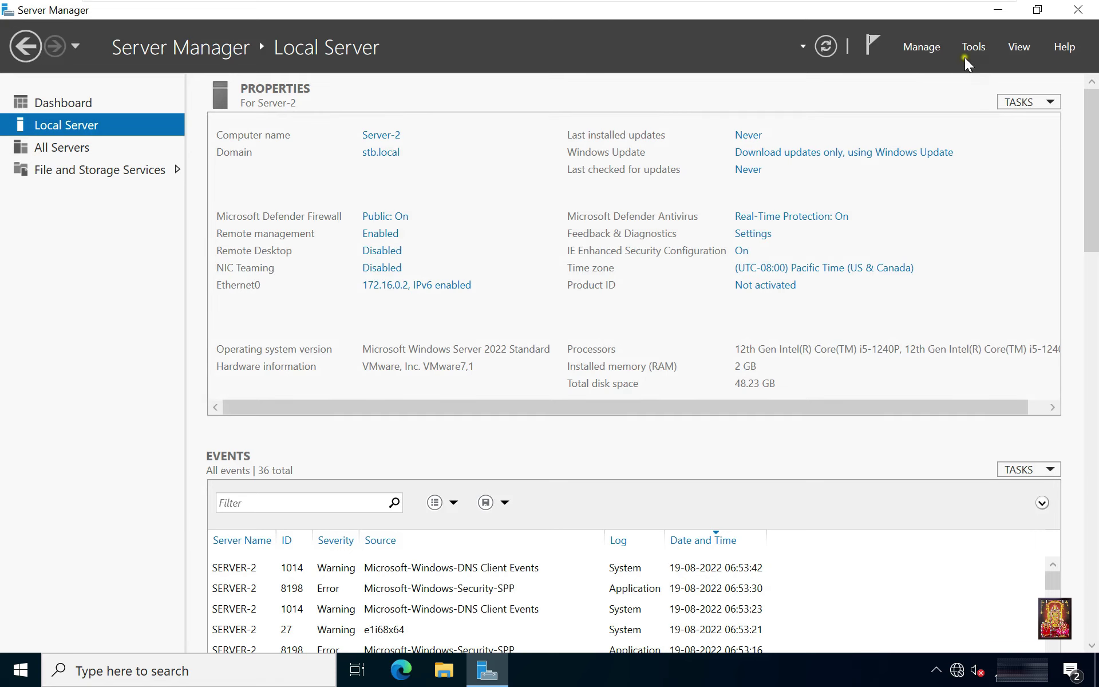
Launch Computer Management and show Server-2's local groups under Local Users and Groups.
{"action": "left_click", "coordinate": [971, 45]}
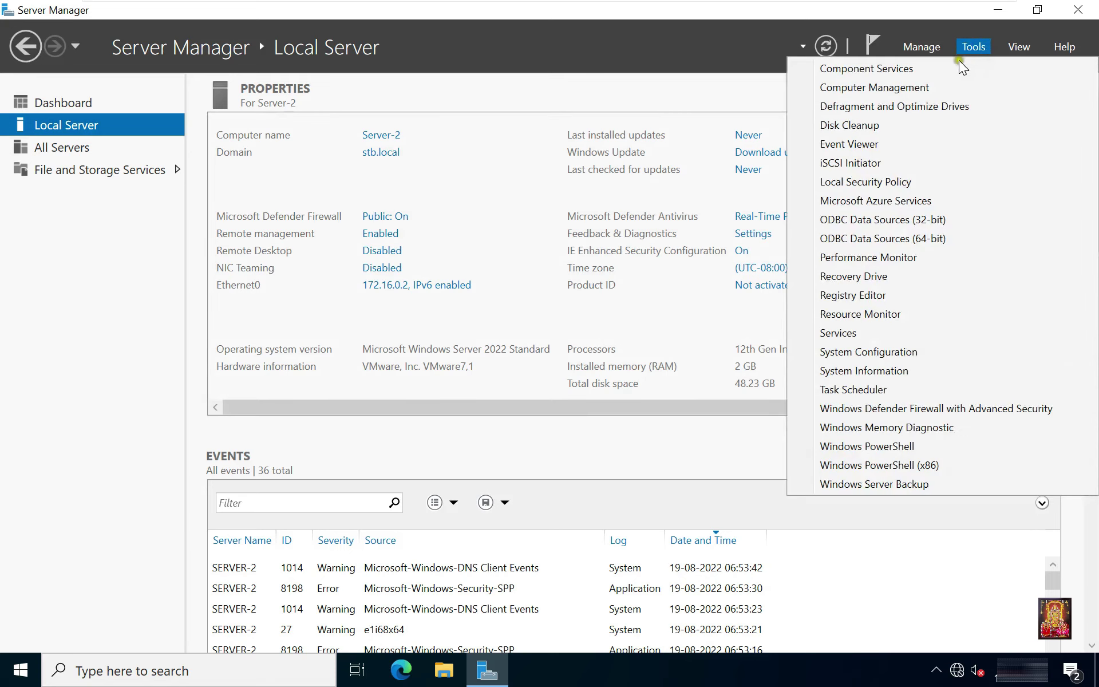
{"action": "left_click", "coordinate": [860, 91]}
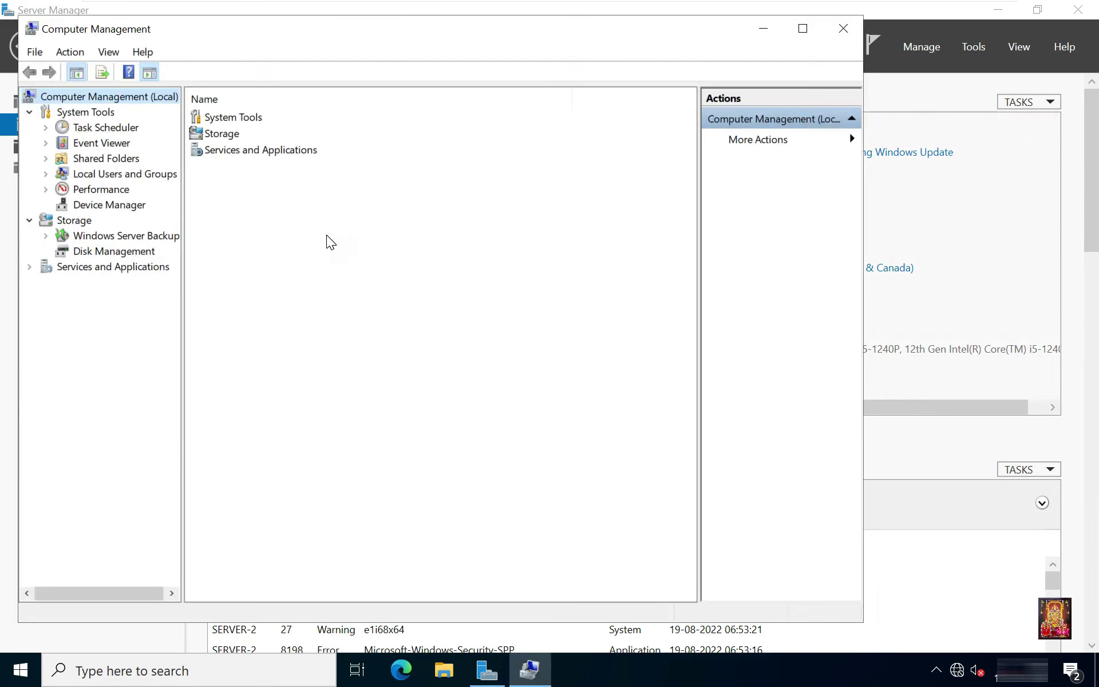
{"action": "left_click", "coordinate": [52, 176]}
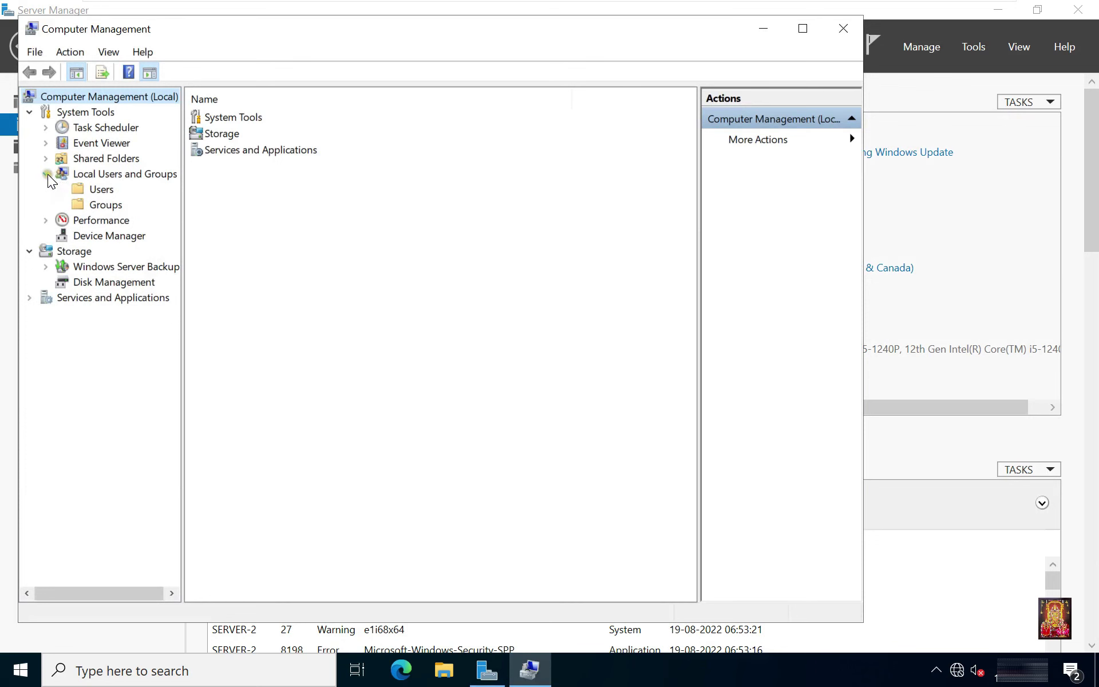
{"action": "left_click", "coordinate": [105, 205]}
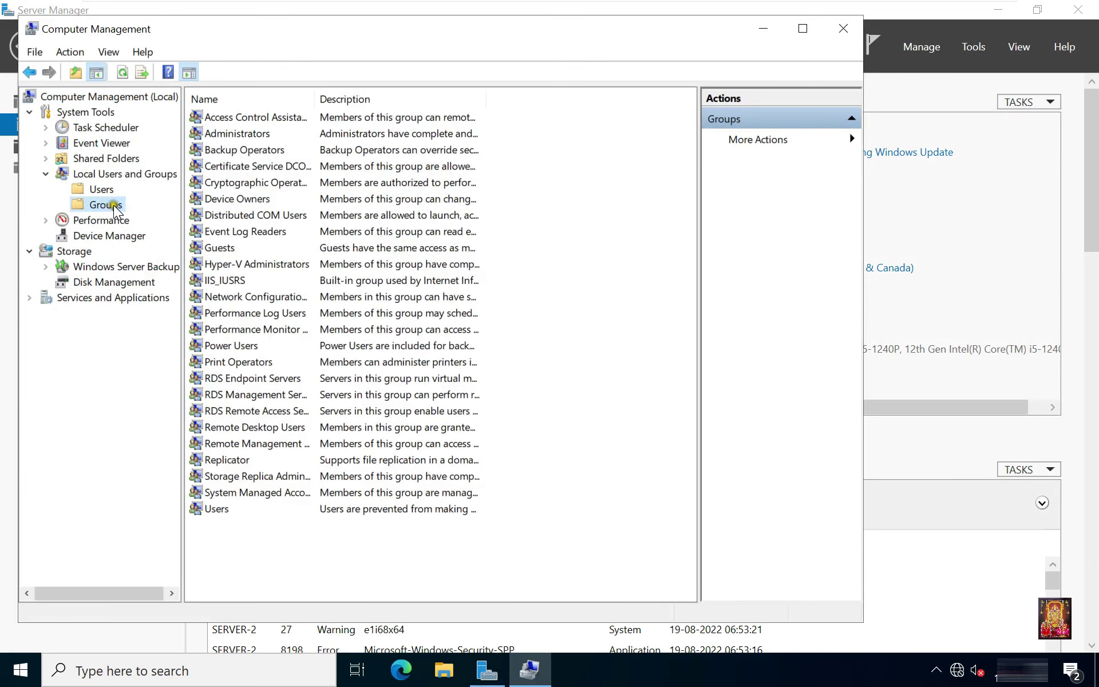
Create the local group Test, check it in the list, and close Computer Management.
{"action": "right_click", "coordinate": [120, 214]}
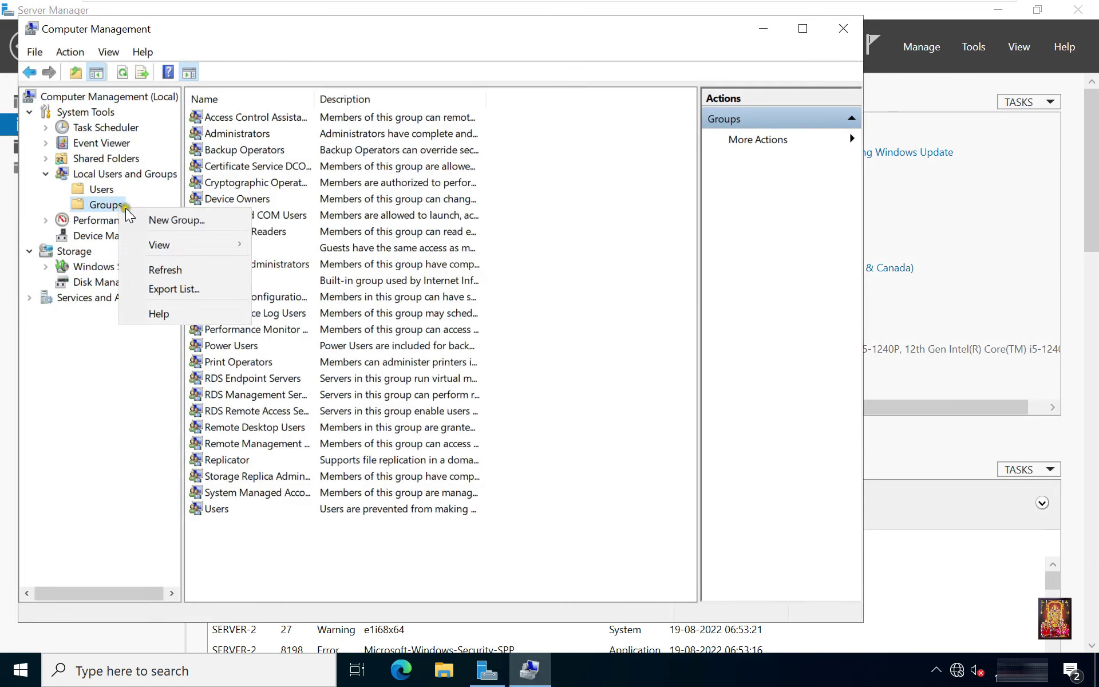
{"action": "left_click", "coordinate": [175, 220]}
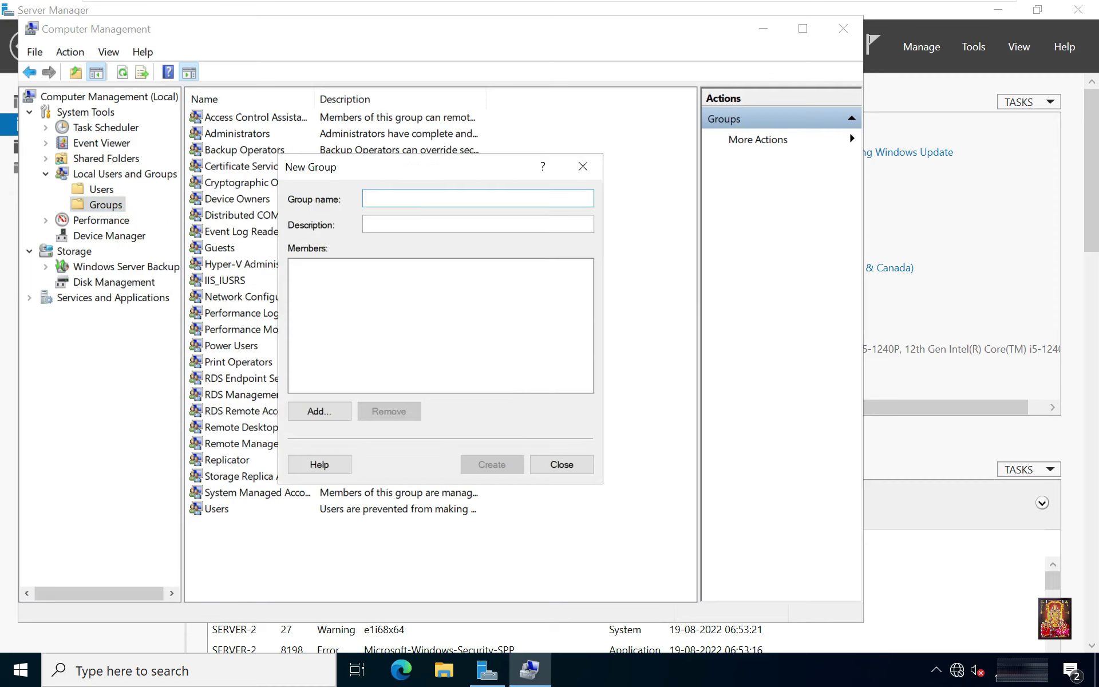
{"action": "type", "text": "T"}
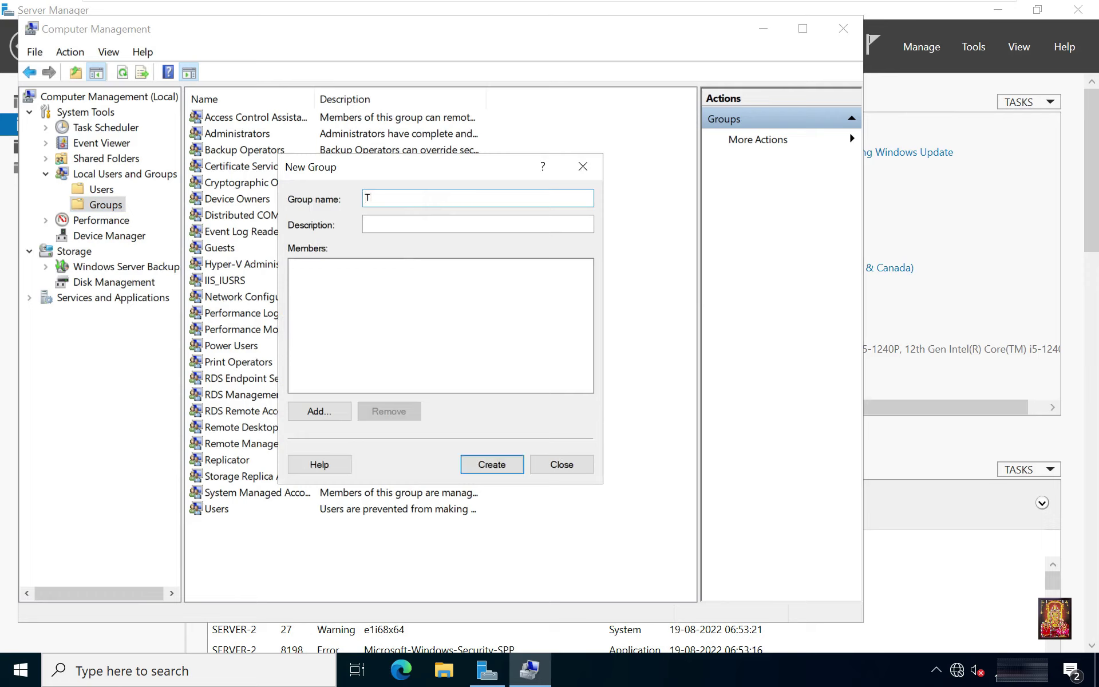
{"action": "type", "text": "est"}
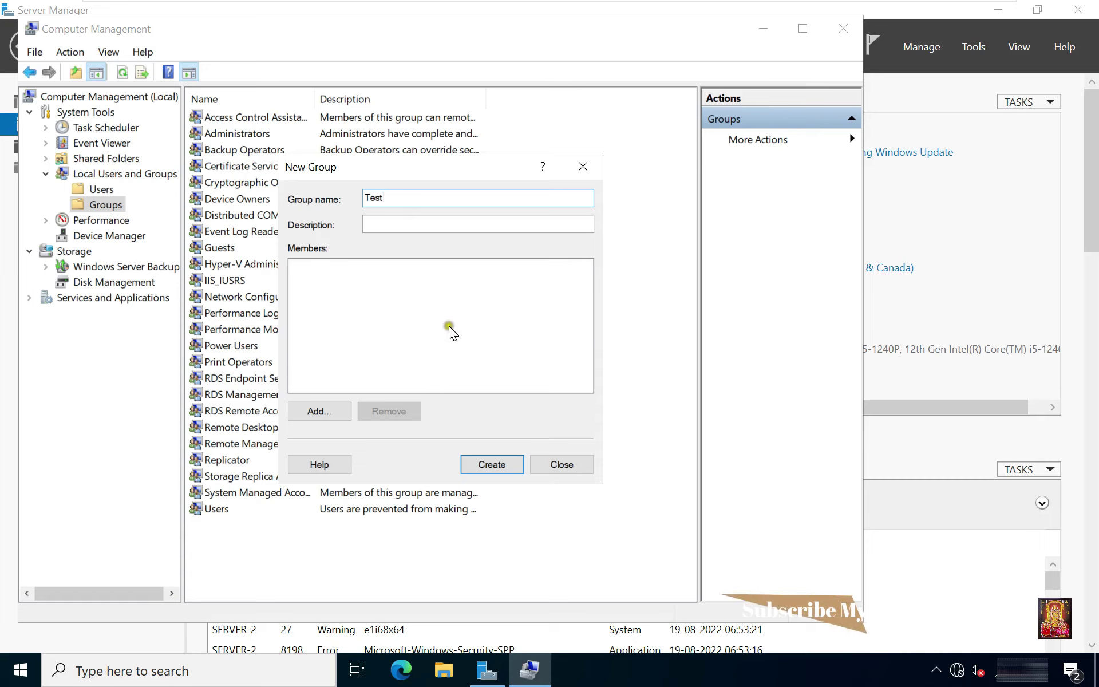
{"action": "left_click", "coordinate": [497, 466]}
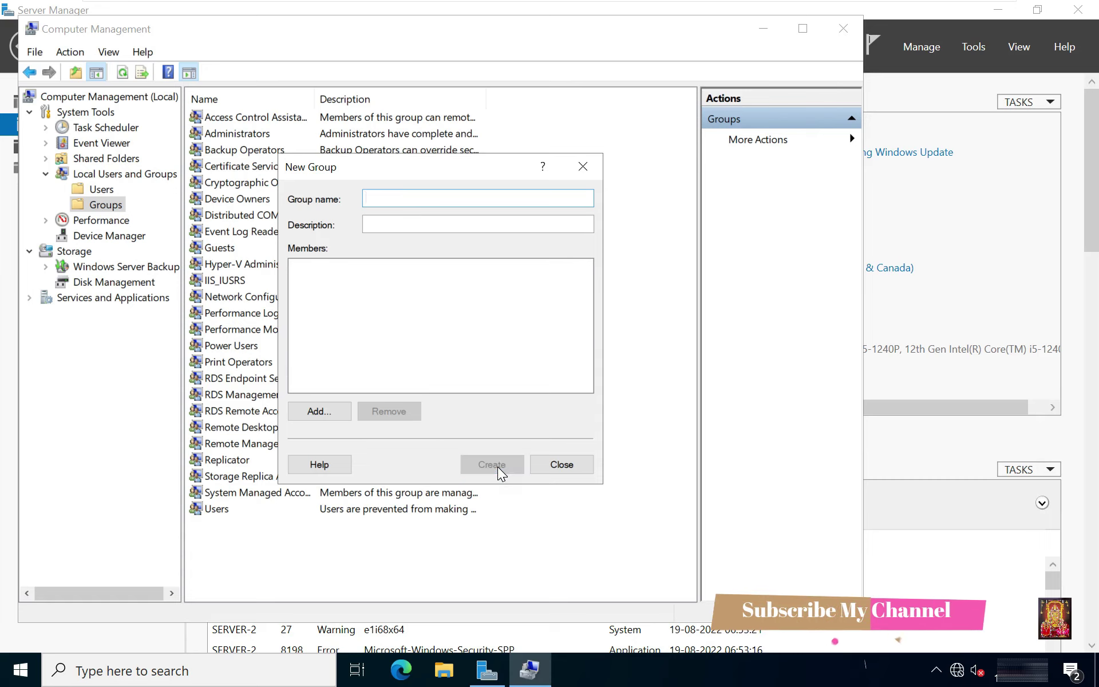
{"action": "left_click", "coordinate": [554, 467]}
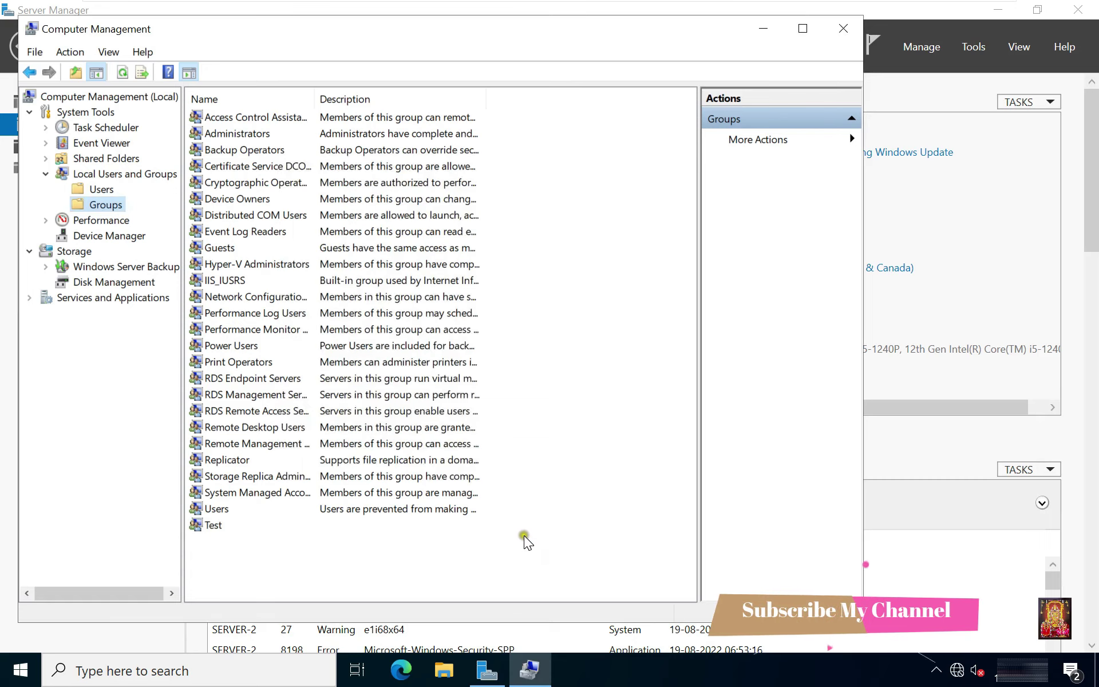
{"action": "left_click", "coordinate": [221, 530]}
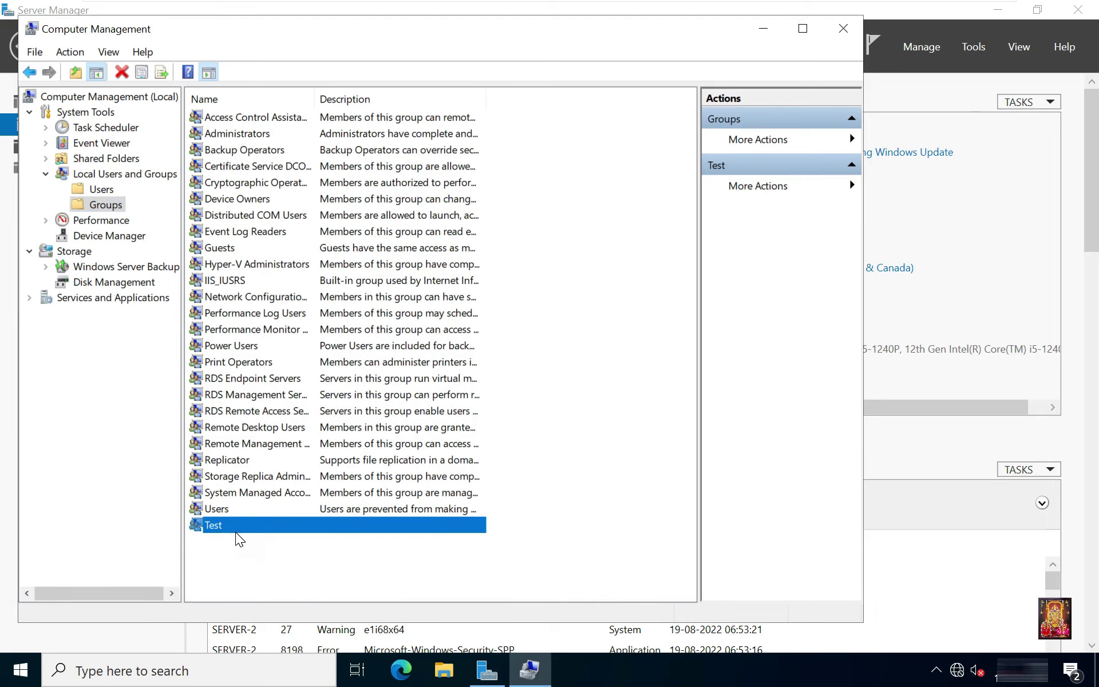
{"action": "left_click", "coordinate": [842, 32]}
Switch back to the Server-1 domain controller and launch Active Directory Users and Computers.
{"action": "mouse_move", "coordinate": [753, 3]}
{"action": "left_click", "coordinate": [677, 13]}
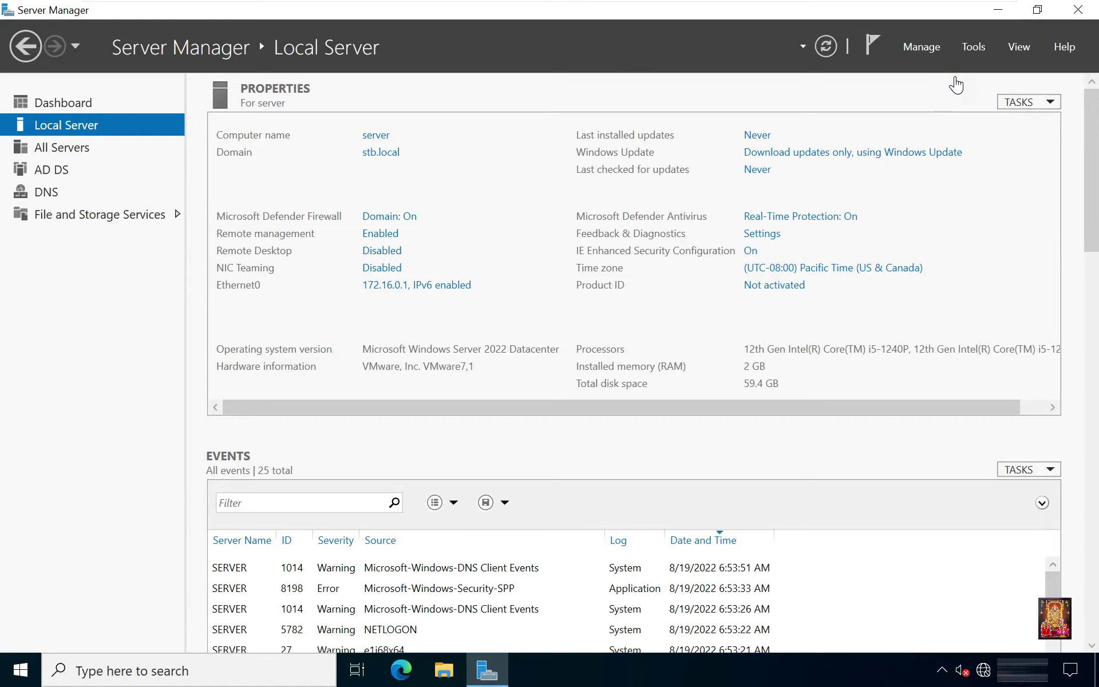
{"action": "left_click", "coordinate": [973, 47]}
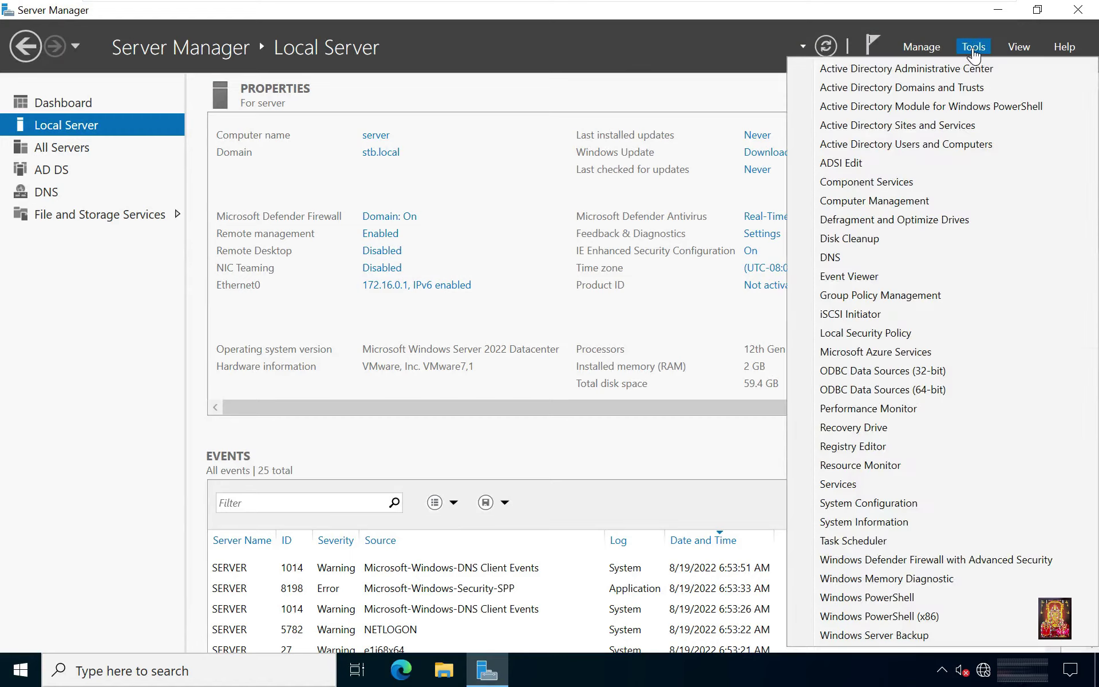
{"action": "left_click", "coordinate": [911, 143]}
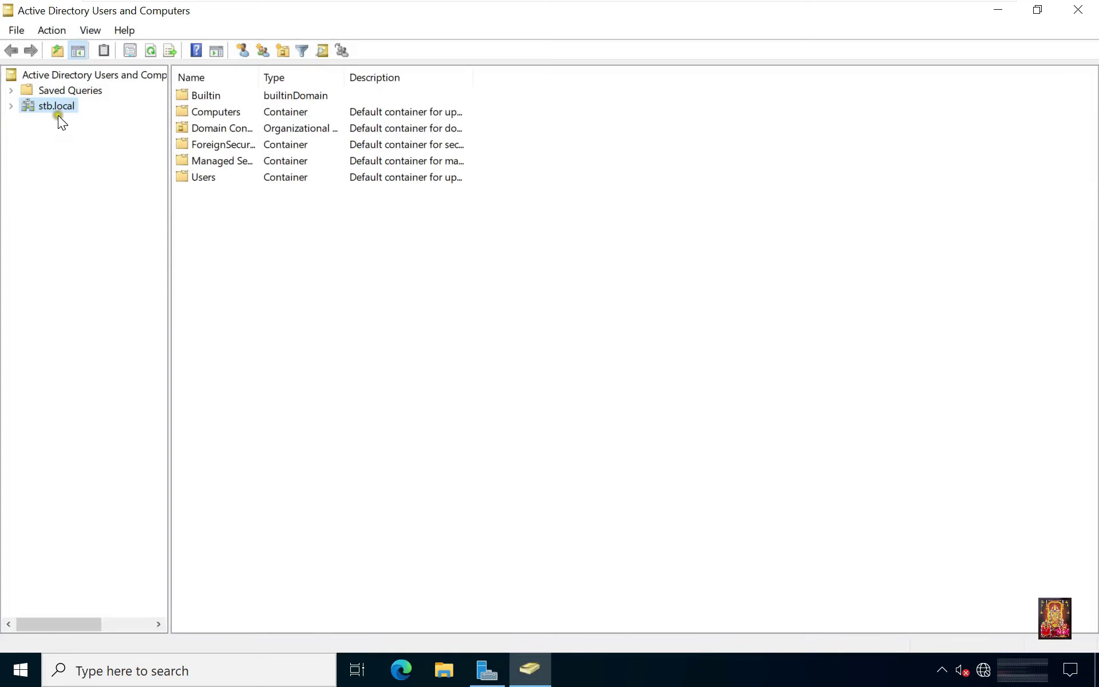
Create an organizational unit named Node directly under the stb.local domain.
{"action": "left_click", "coordinate": [10, 106]}
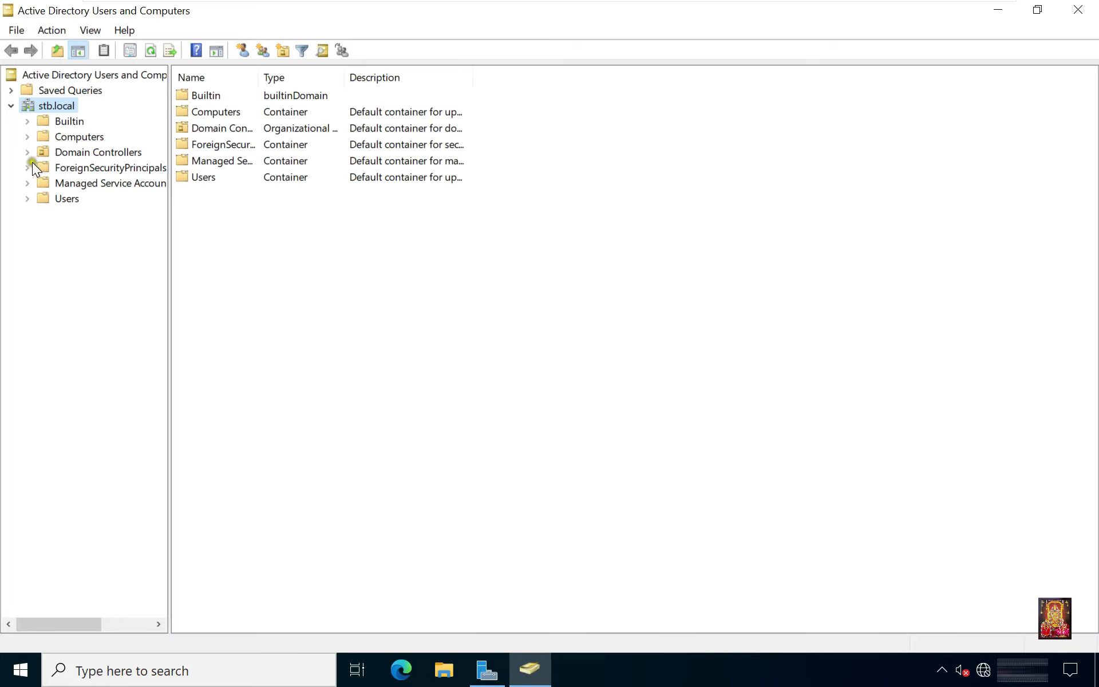
{"action": "right_click", "coordinate": [64, 104]}
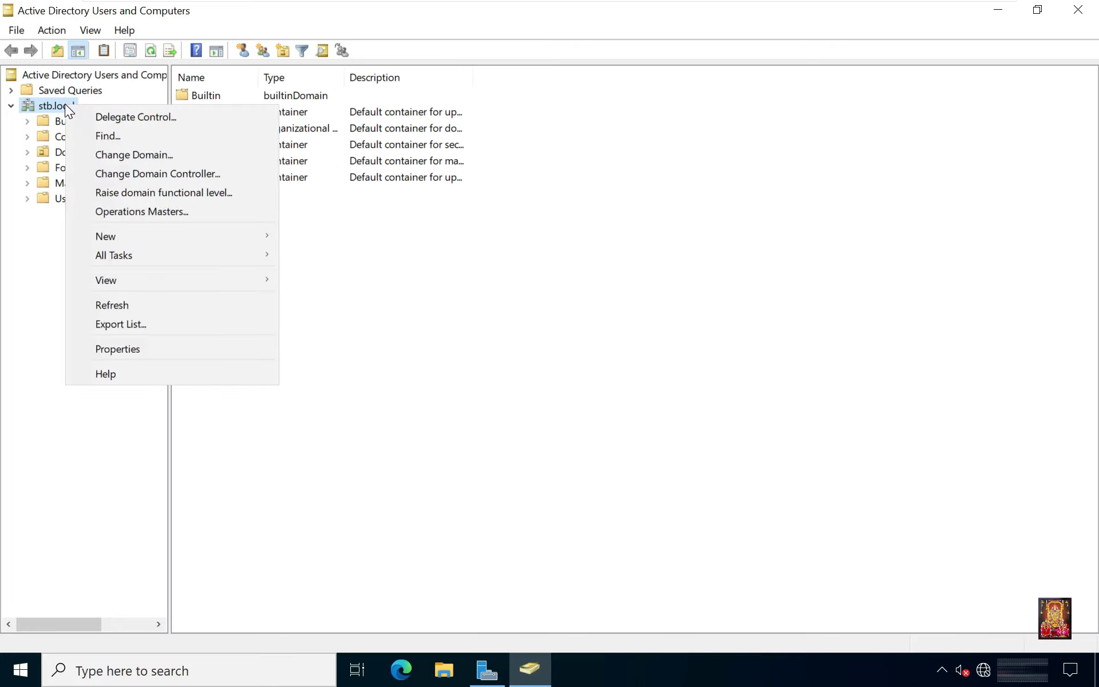
{"action": "mouse_move", "coordinate": [136, 237]}
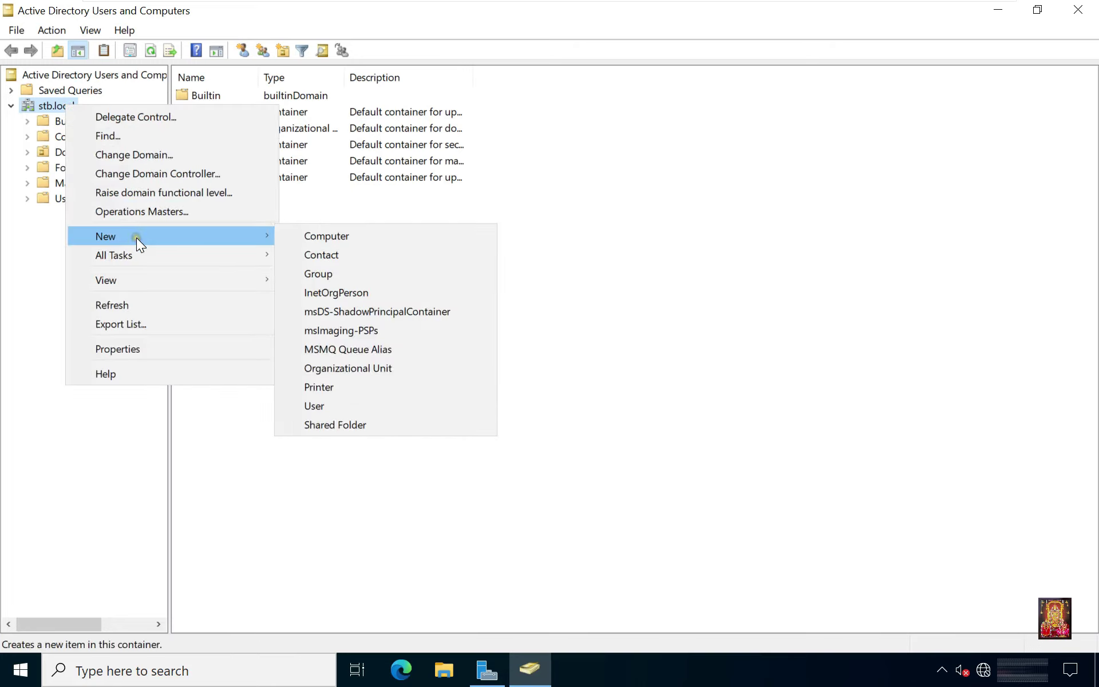
{"action": "left_click", "coordinate": [384, 368]}
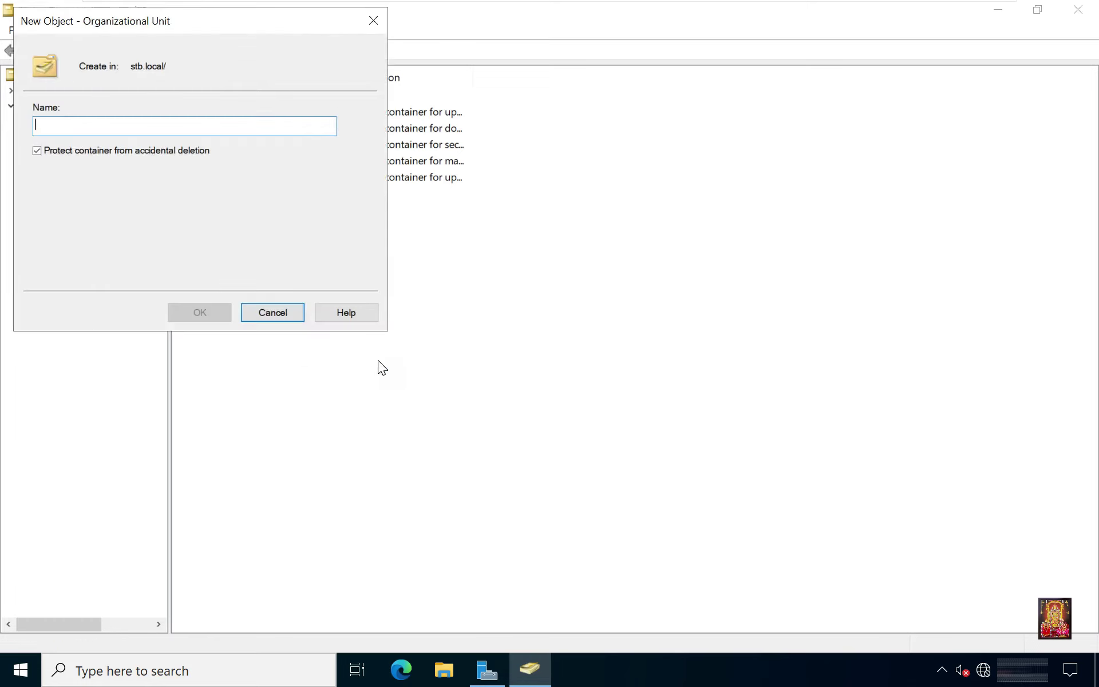
{"action": "type", "text": "Node"}
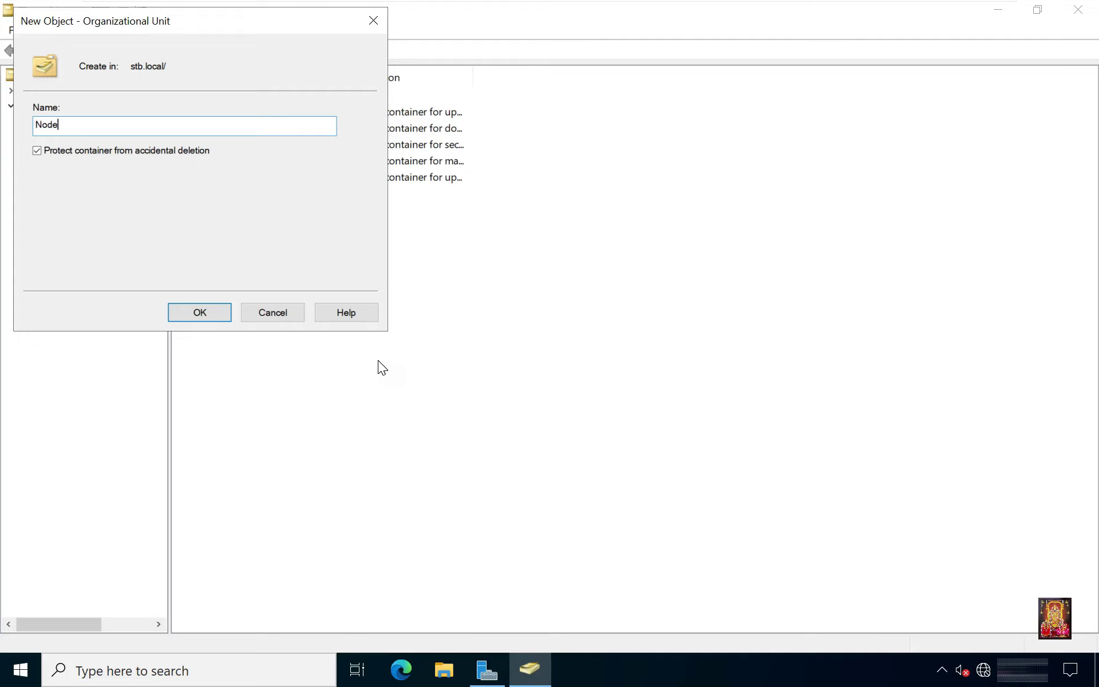
{"action": "left_click", "coordinate": [194, 310]}
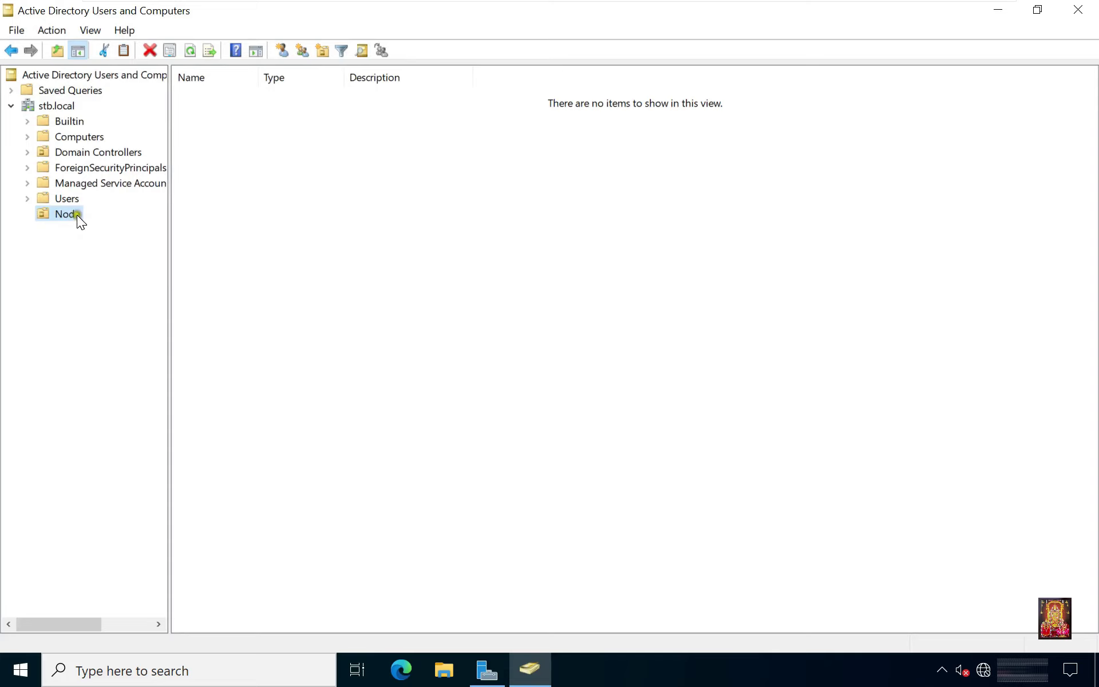
Move the SERVER-2 computer object from Computers into the Node OU, then close the console.
{"action": "left_click", "coordinate": [90, 139]}
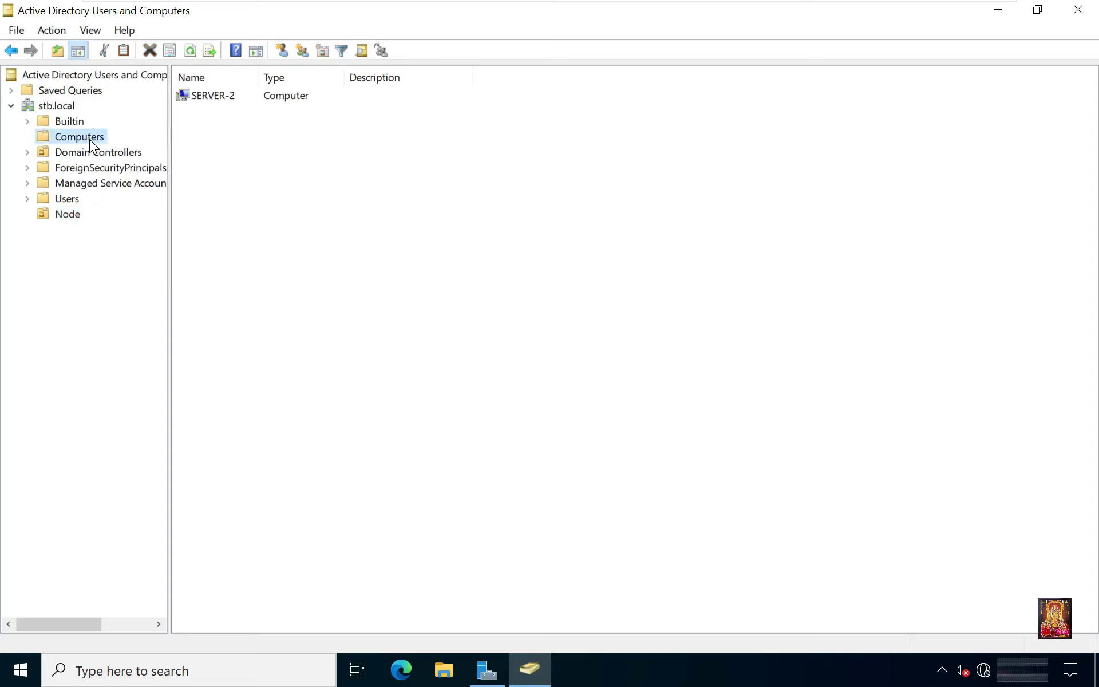
{"action": "left_click", "coordinate": [207, 95]}
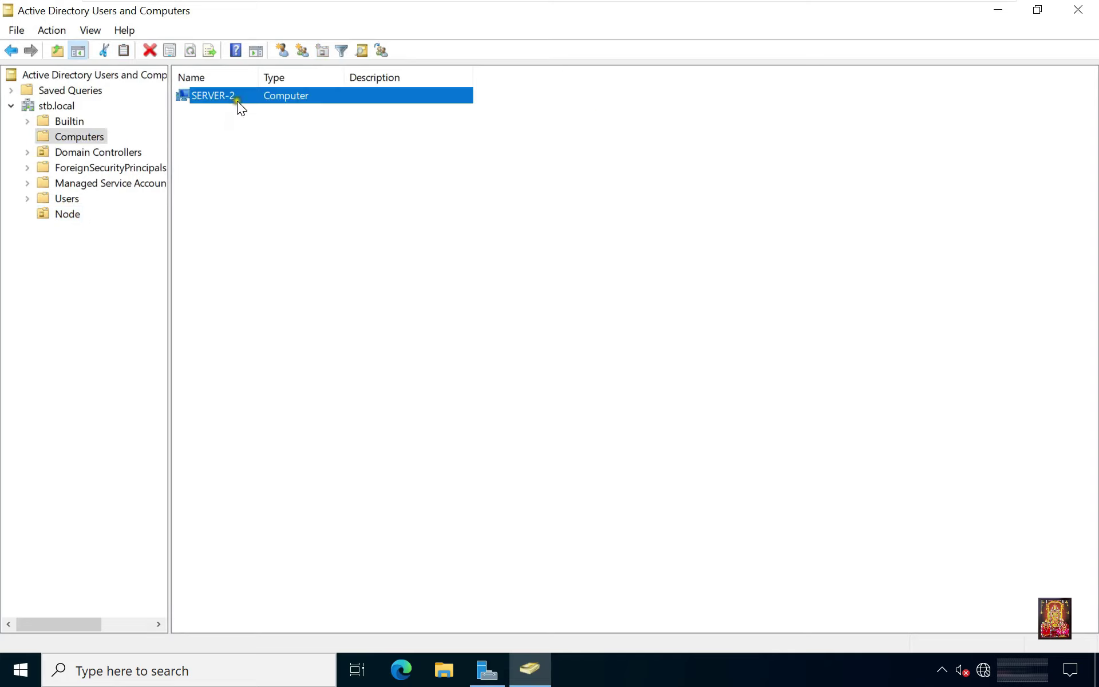
{"action": "right_click", "coordinate": [217, 96]}
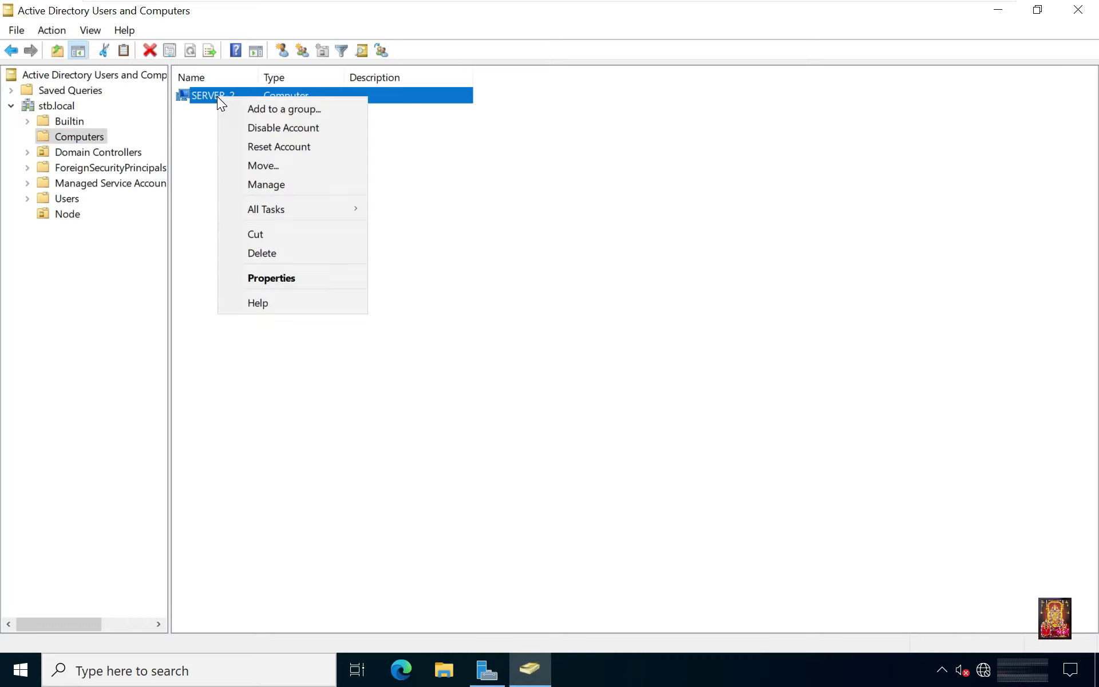
{"action": "left_click", "coordinate": [270, 168]}
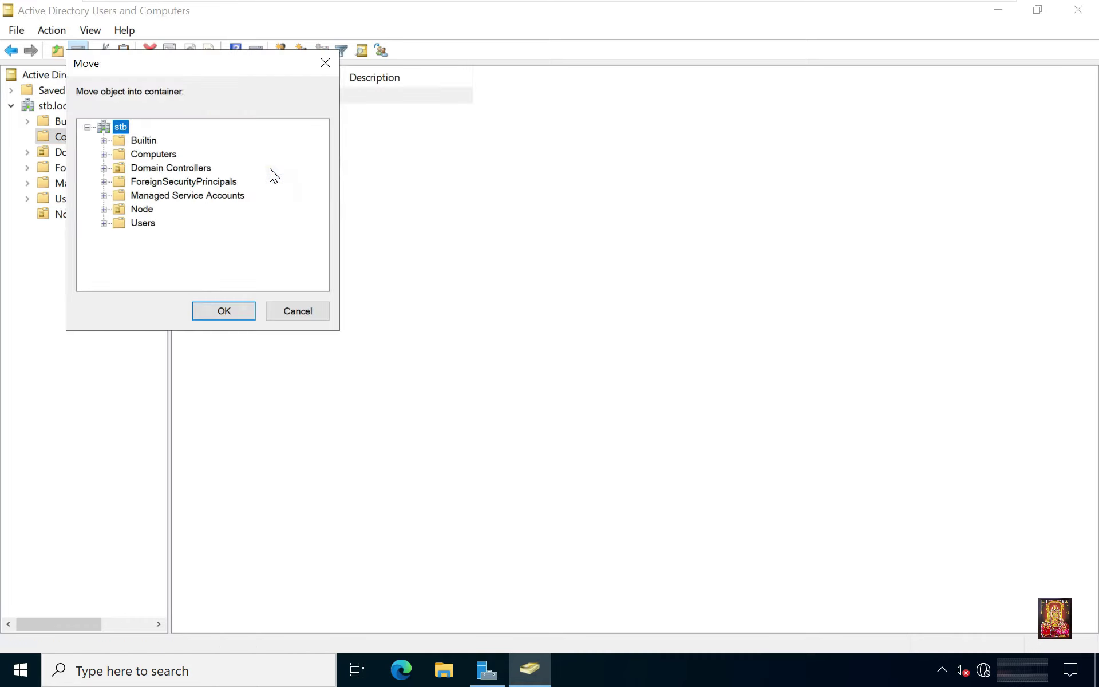
{"action": "left_click", "coordinate": [141, 209]}
{"action": "left_click", "coordinate": [221, 311]}
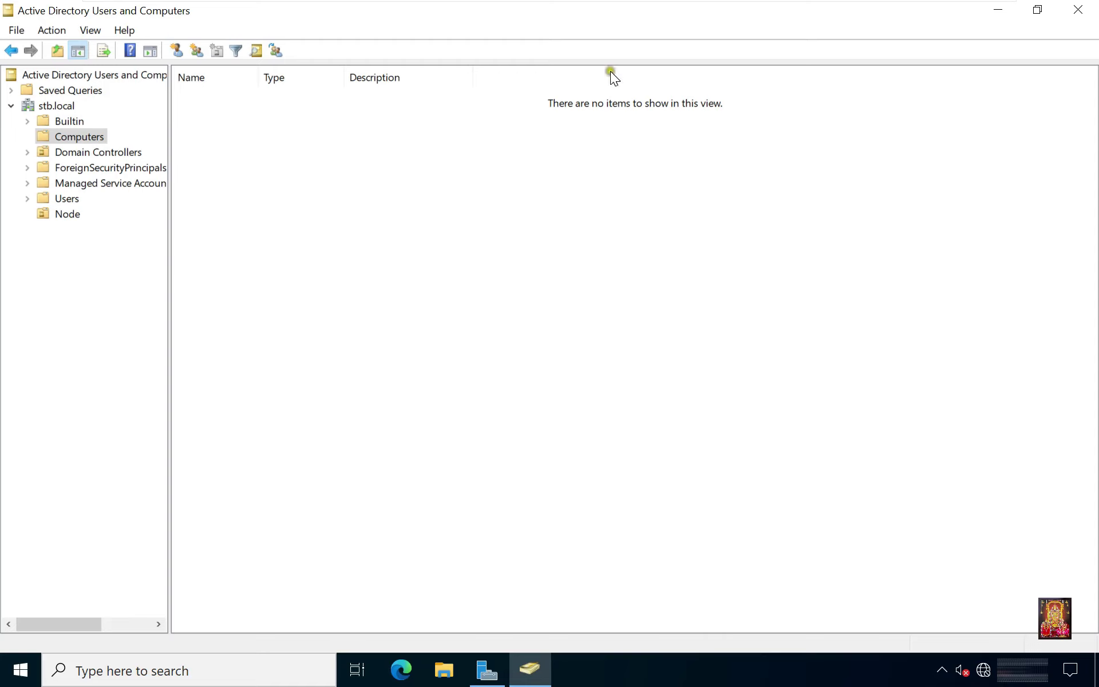
{"action": "mouse_move", "coordinate": [736, 4]}
{"action": "left_click", "coordinate": [1078, 10]}
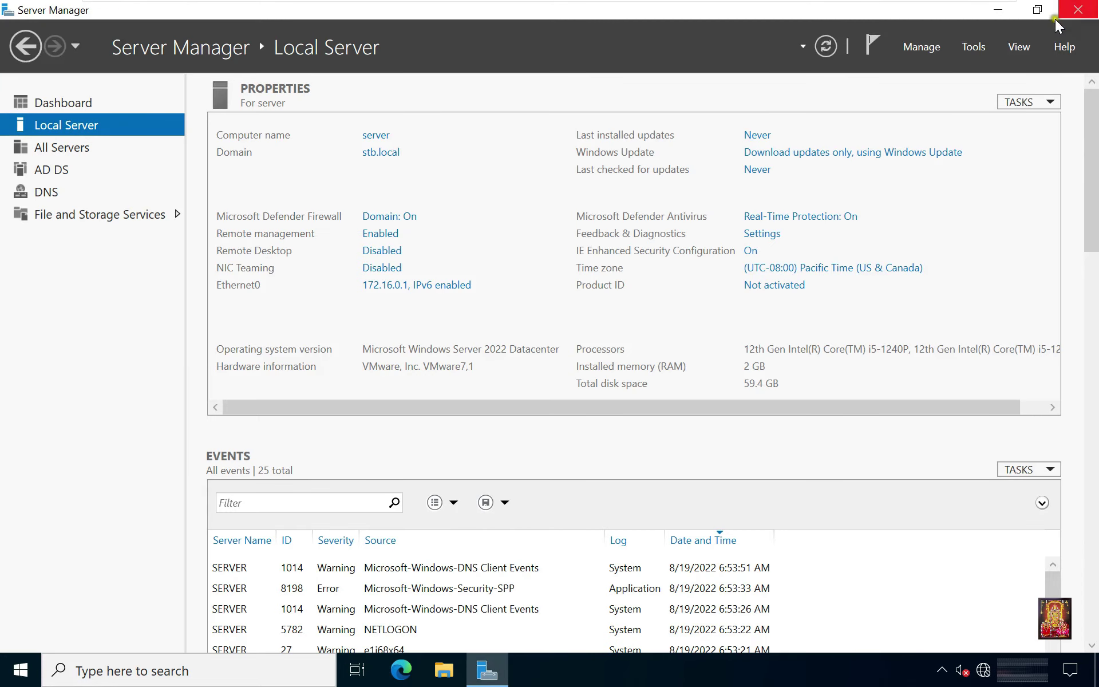
Launch Group Policy Management and expand Forest: stb.local > Domains > stb.local to the Node OU.
{"action": "left_click", "coordinate": [975, 49]}
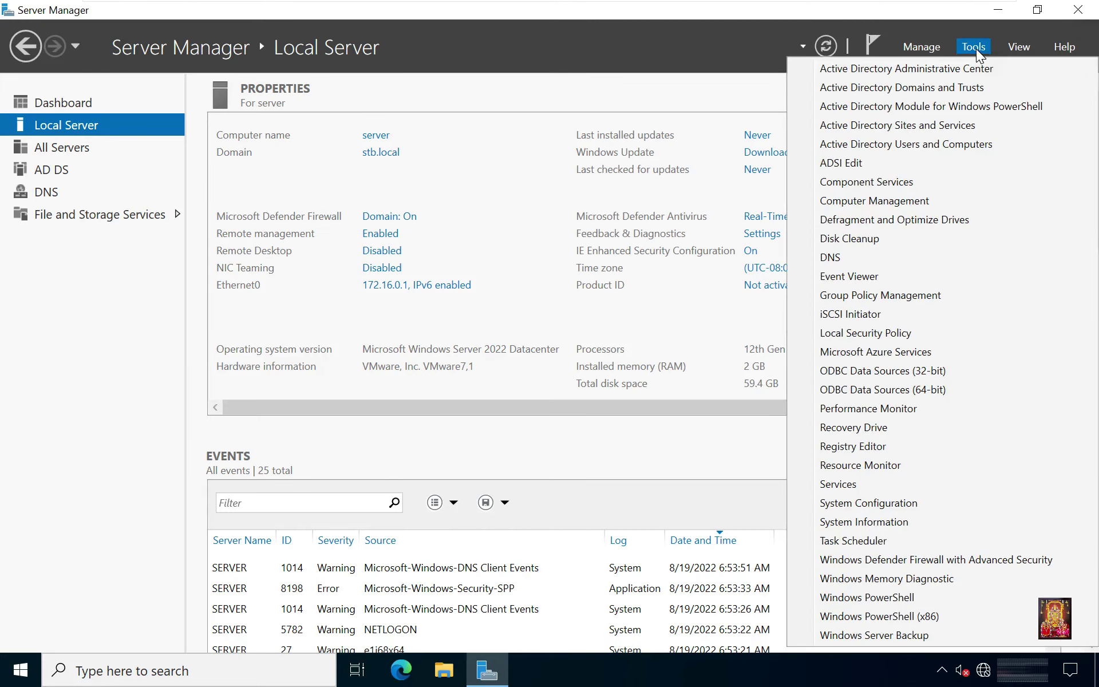
{"action": "left_click", "coordinate": [916, 293]}
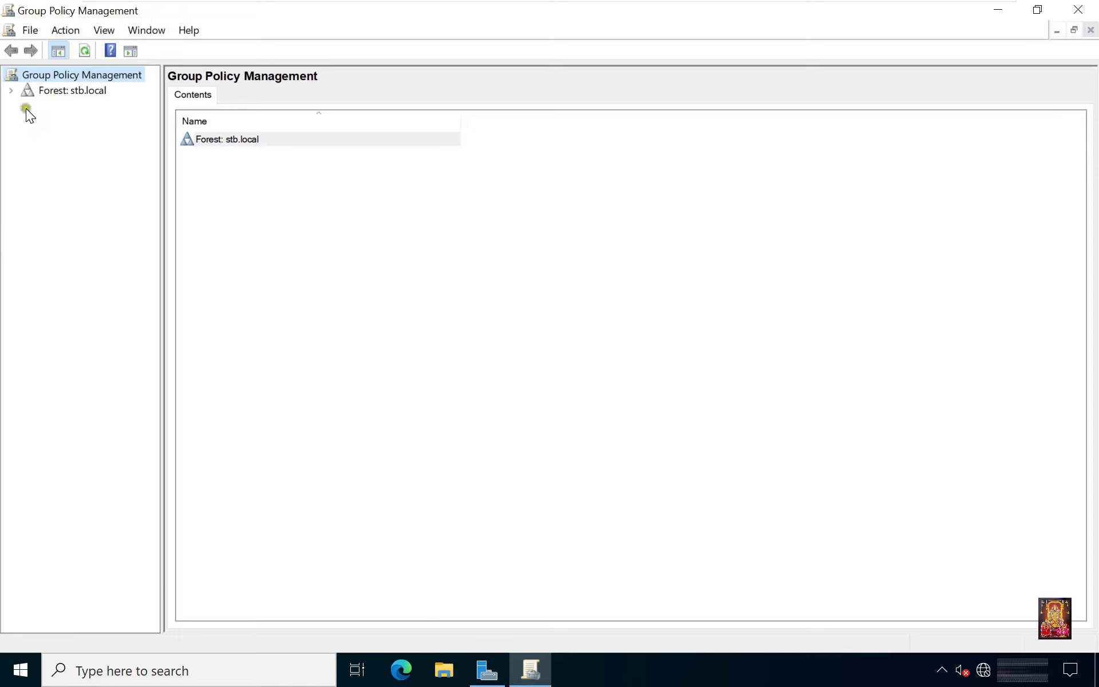
{"action": "left_click", "coordinate": [11, 91]}
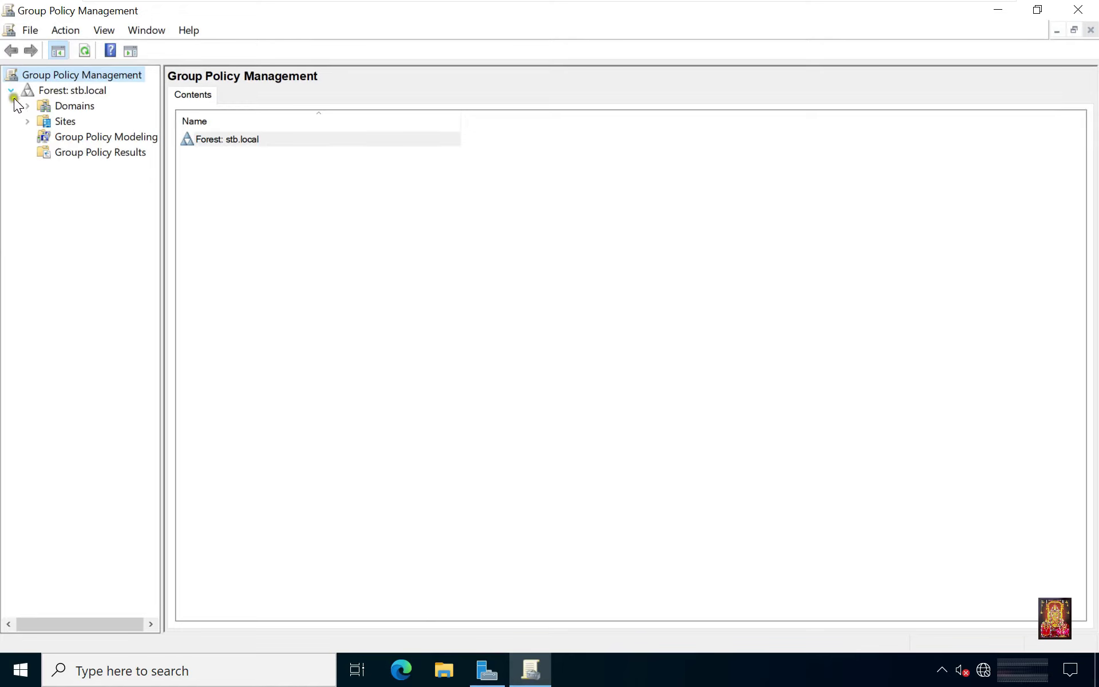
{"action": "left_click", "coordinate": [28, 105]}
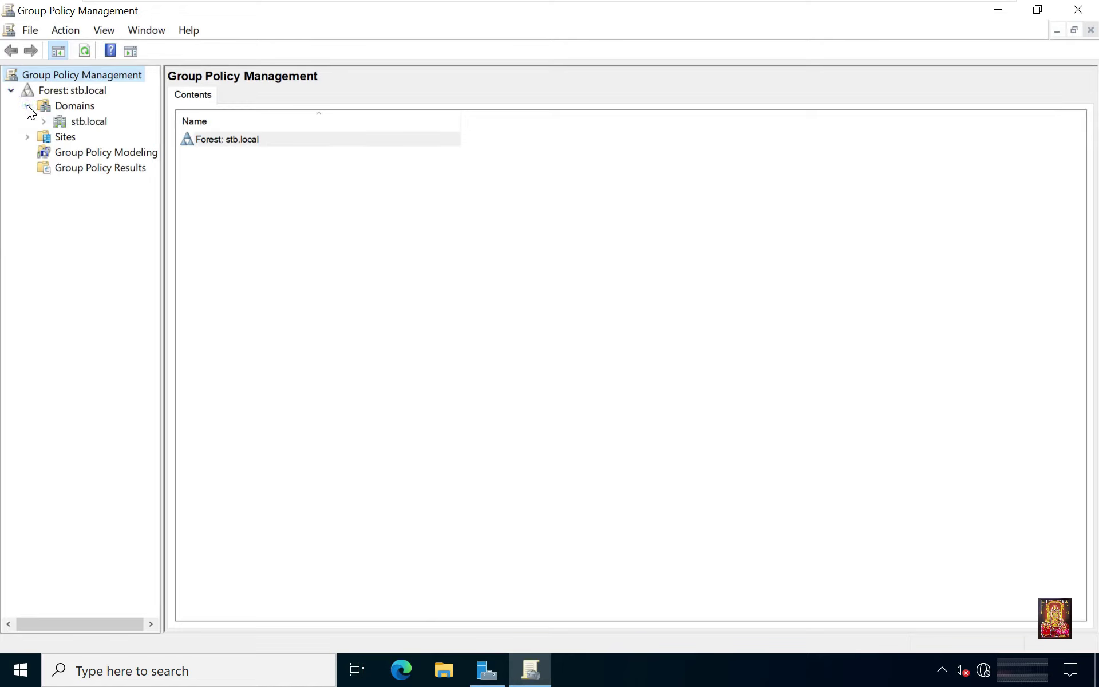
{"action": "left_click", "coordinate": [44, 121]}
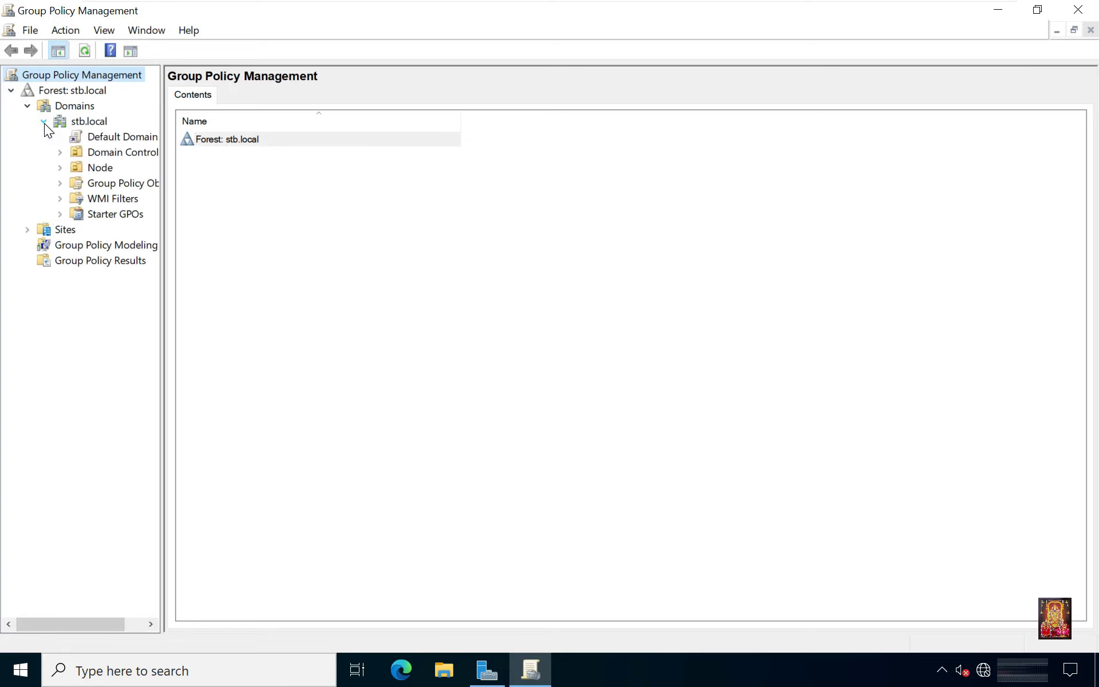
{"action": "left_click", "coordinate": [89, 166]}
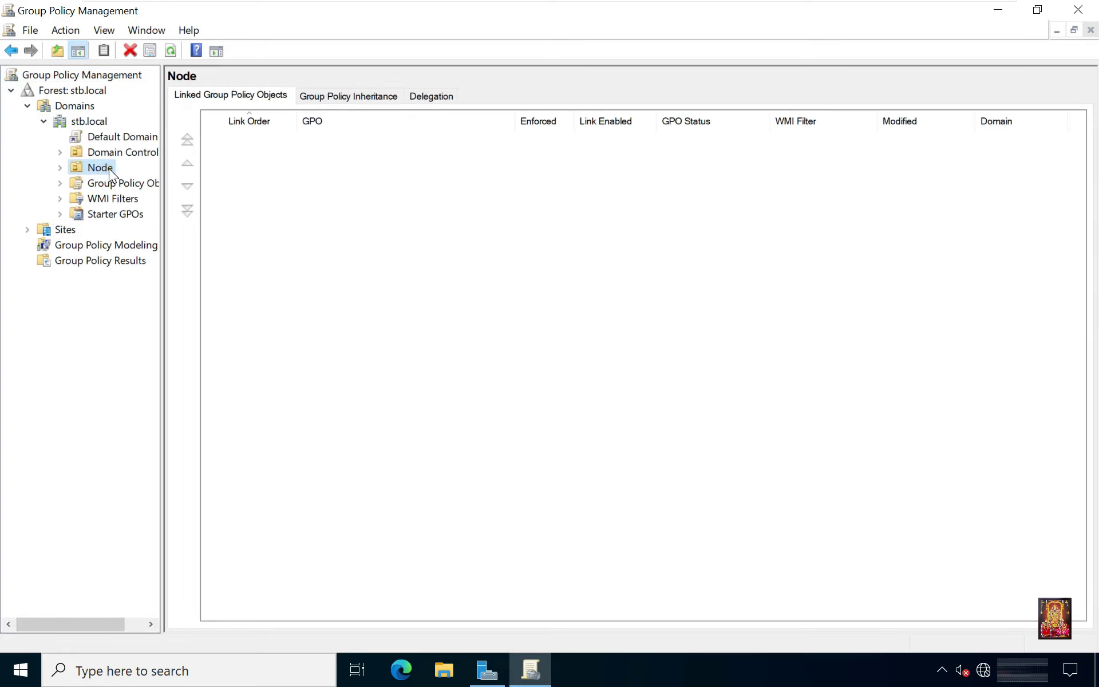
Create a GPO named 'Rename Group' in stb.local and link it to the Node OU.
{"action": "right_click", "coordinate": [108, 170]}
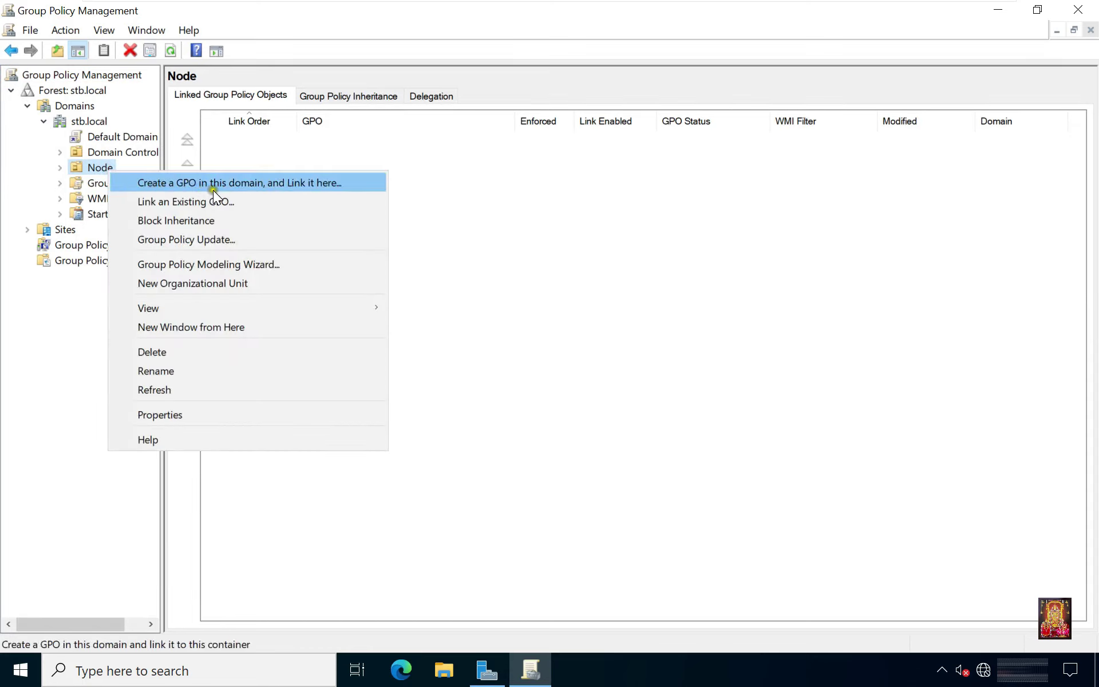
{"action": "left_click", "coordinate": [304, 184]}
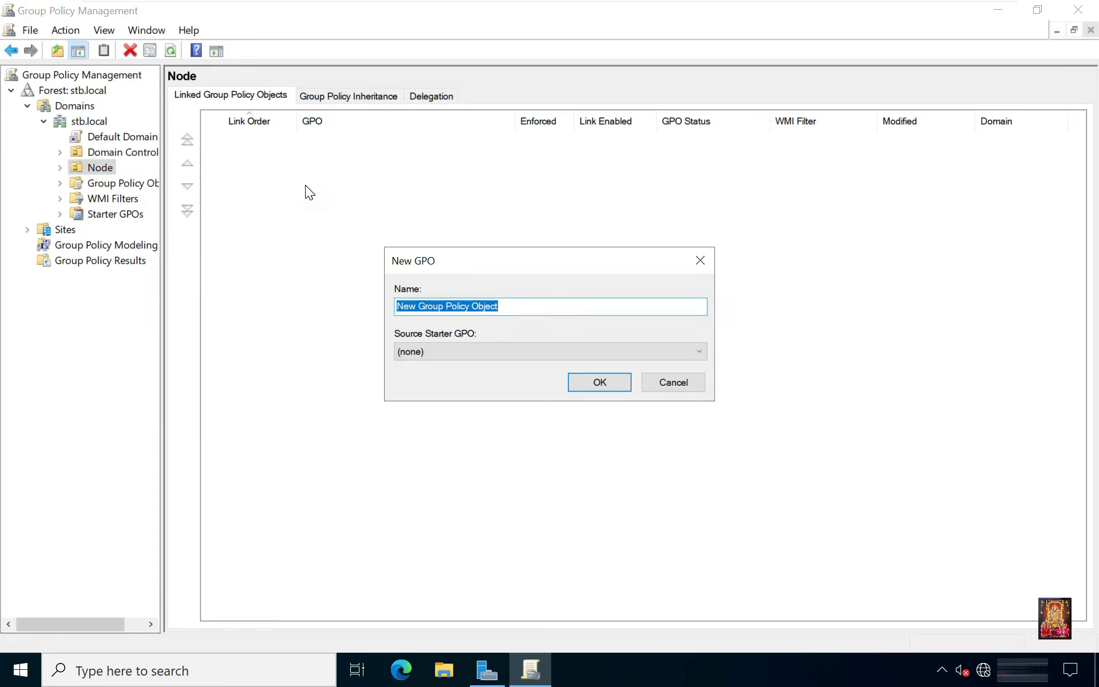
{"action": "type", "text": "Re"}
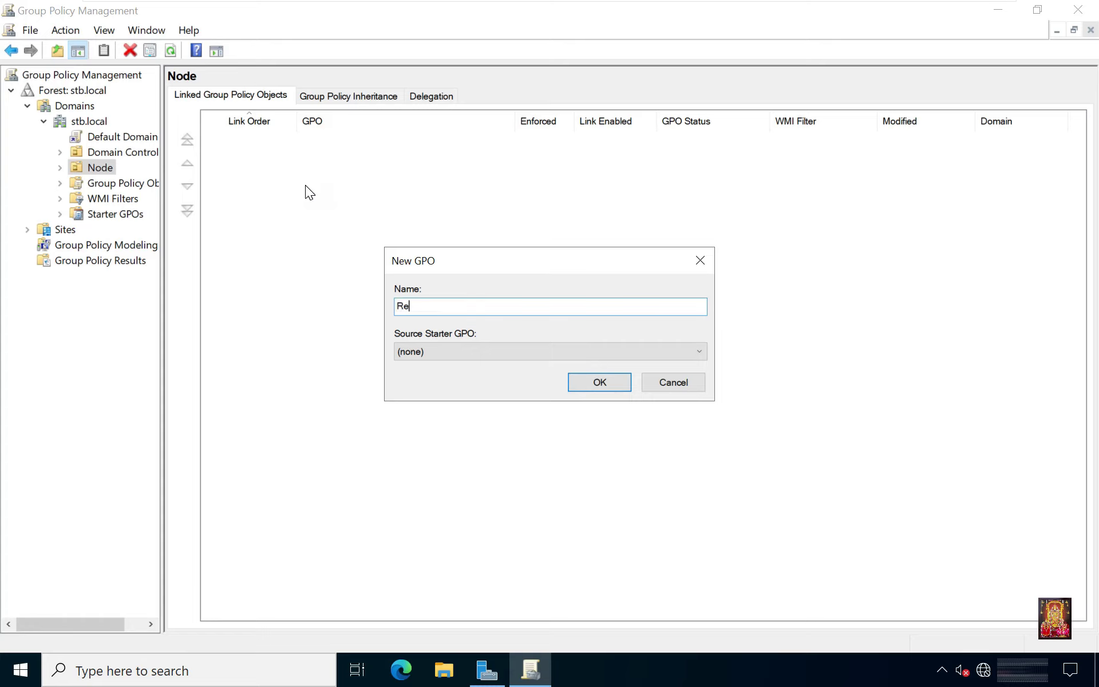
{"action": "type", "text": "name Group"}
{"action": "left_click", "coordinate": [596, 383]}
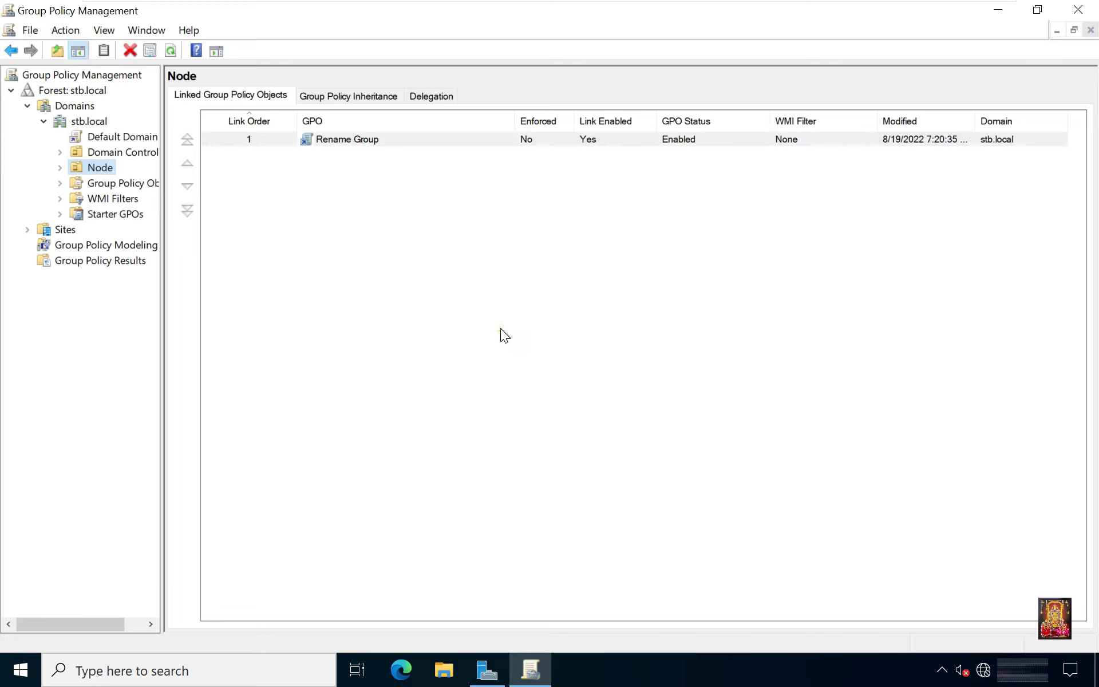
Edit Rename Group and go to Computer Configuration > Preferences > Control Panel Settings > Local Users and Groups.
{"action": "right_click", "coordinate": [369, 141]}
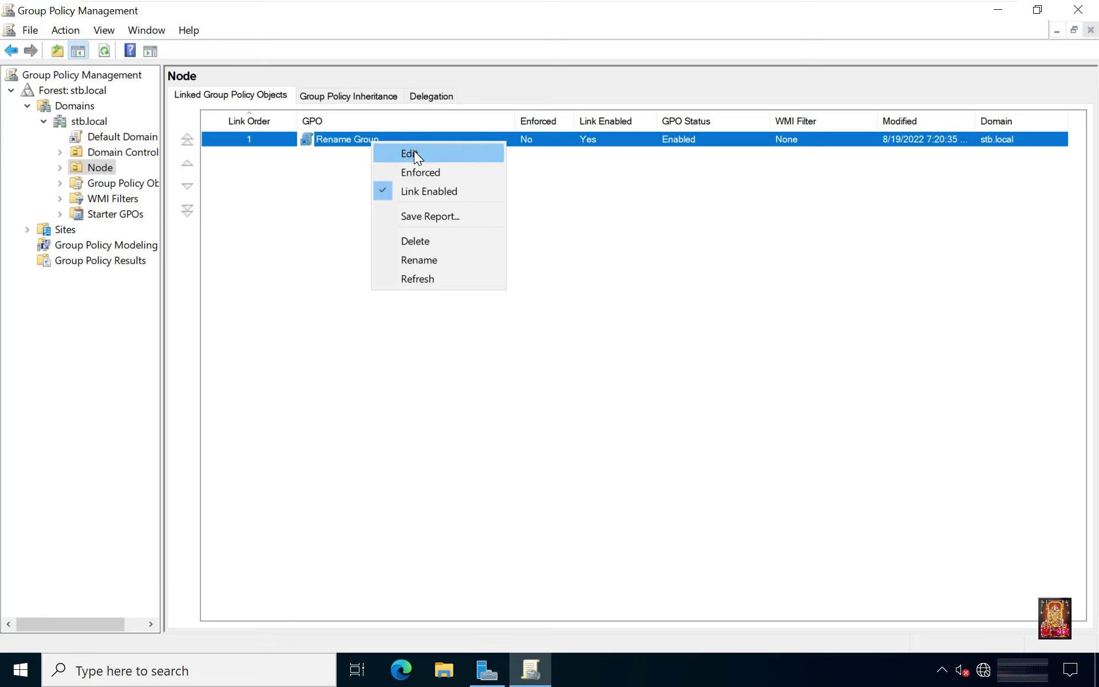
{"action": "left_click", "coordinate": [414, 152]}
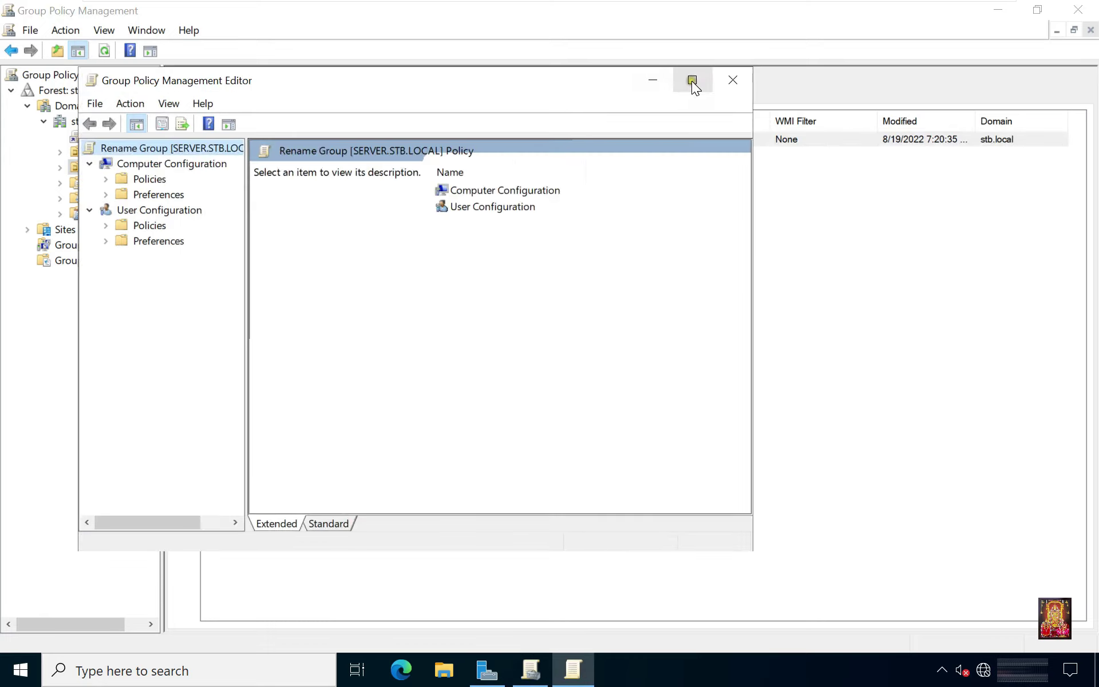
{"action": "left_click", "coordinate": [692, 80]}
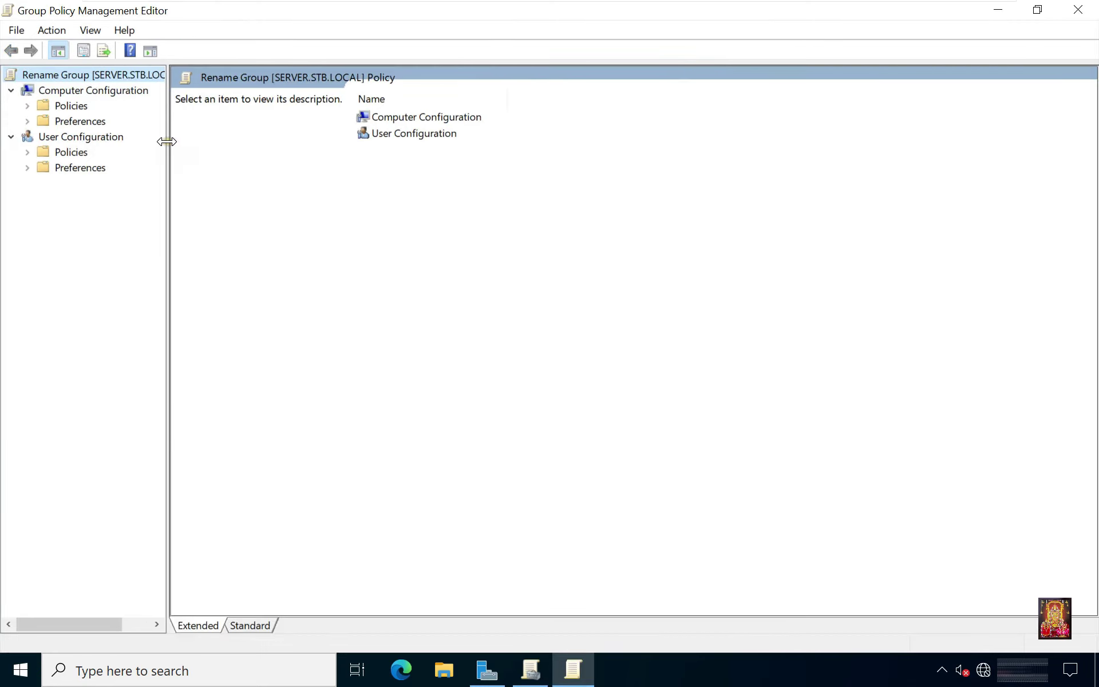
{"action": "left_click", "coordinate": [29, 122]}
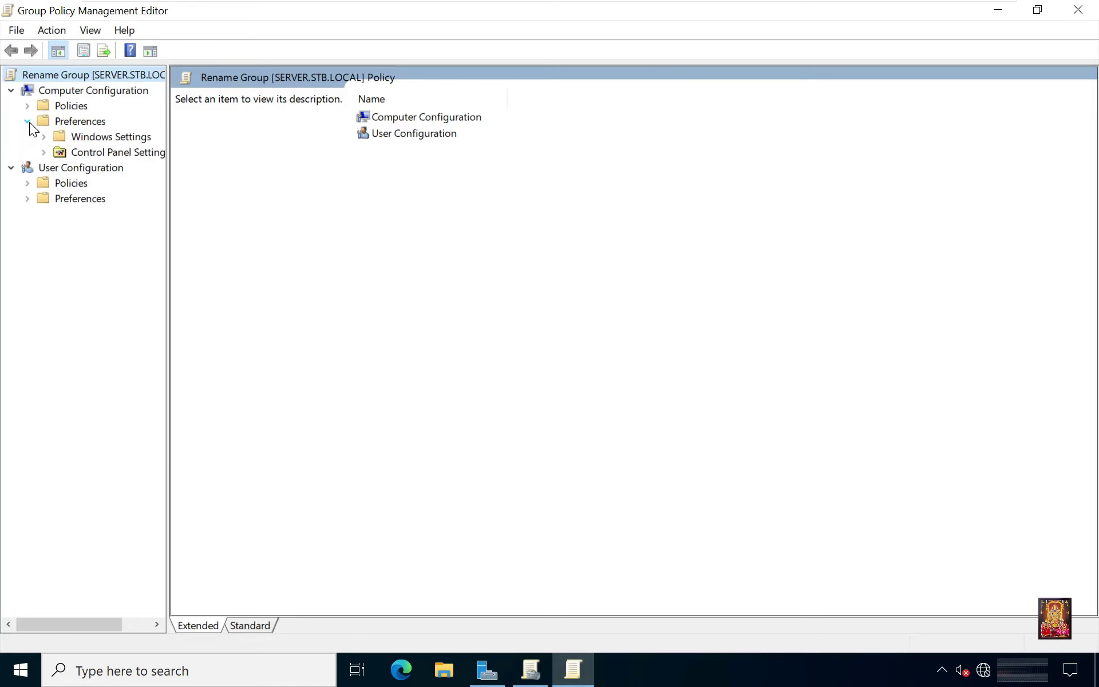
{"action": "left_click", "coordinate": [46, 154]}
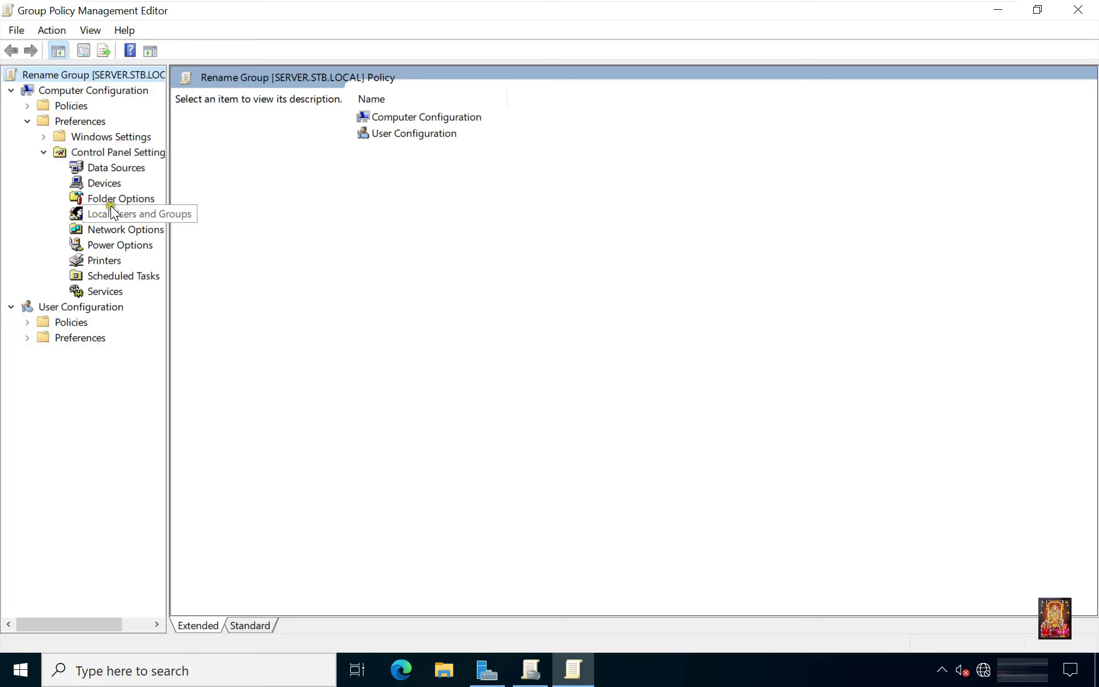
{"action": "left_click_drag", "start_coordinate": [165, 208], "coordinate": [239, 218]}
{"action": "left_click", "coordinate": [131, 214]}
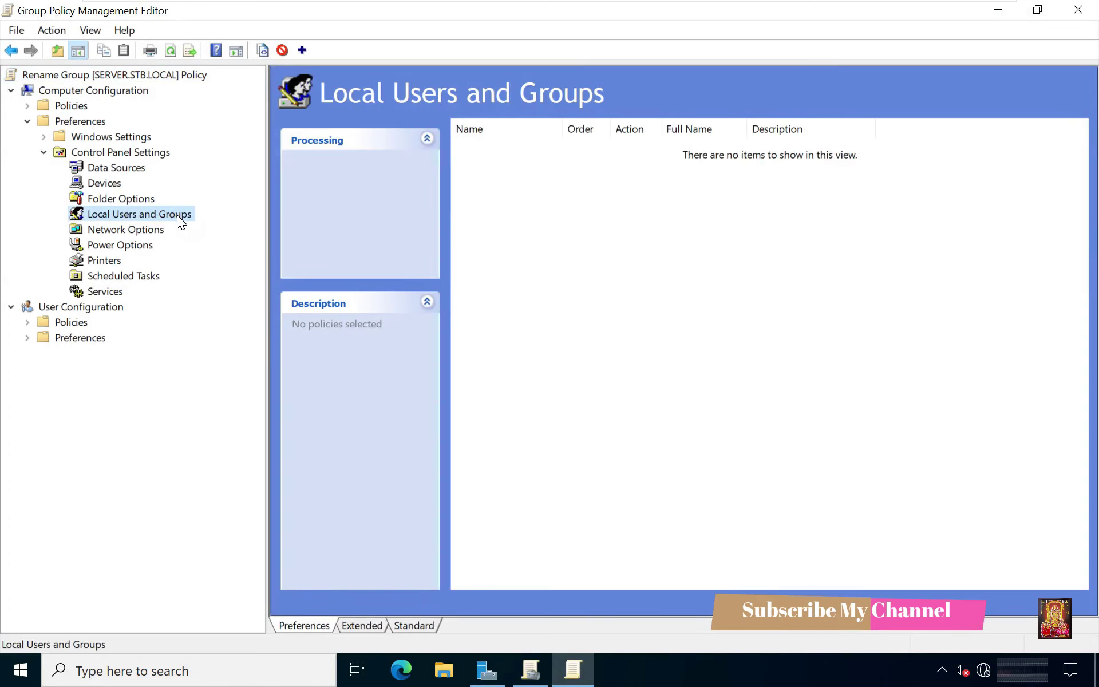
Add a Local Group preference item for group Test with Rename to set to Policy.
{"action": "right_click", "coordinate": [183, 212]}
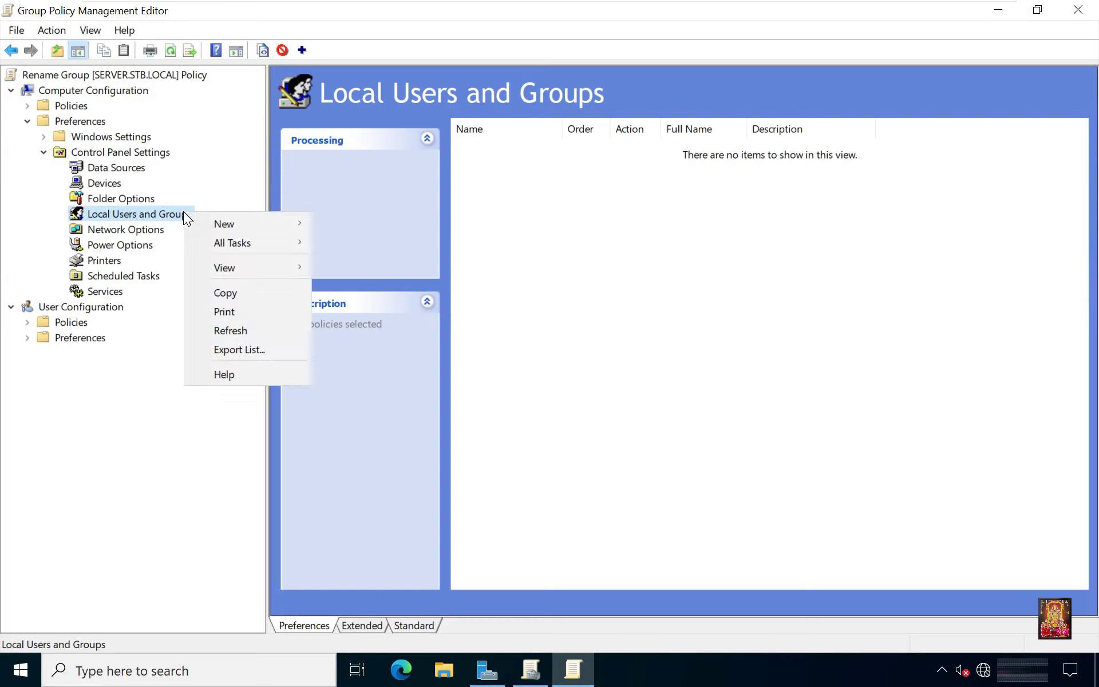
{"action": "left_click", "coordinate": [232, 222]}
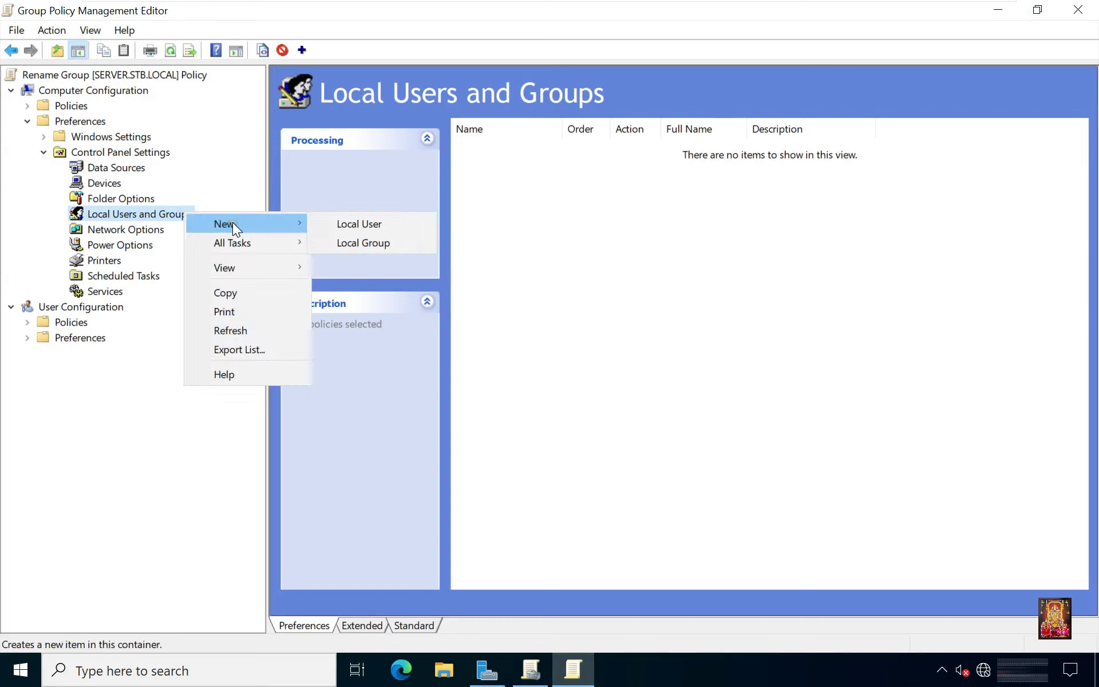
{"action": "left_click", "coordinate": [351, 245]}
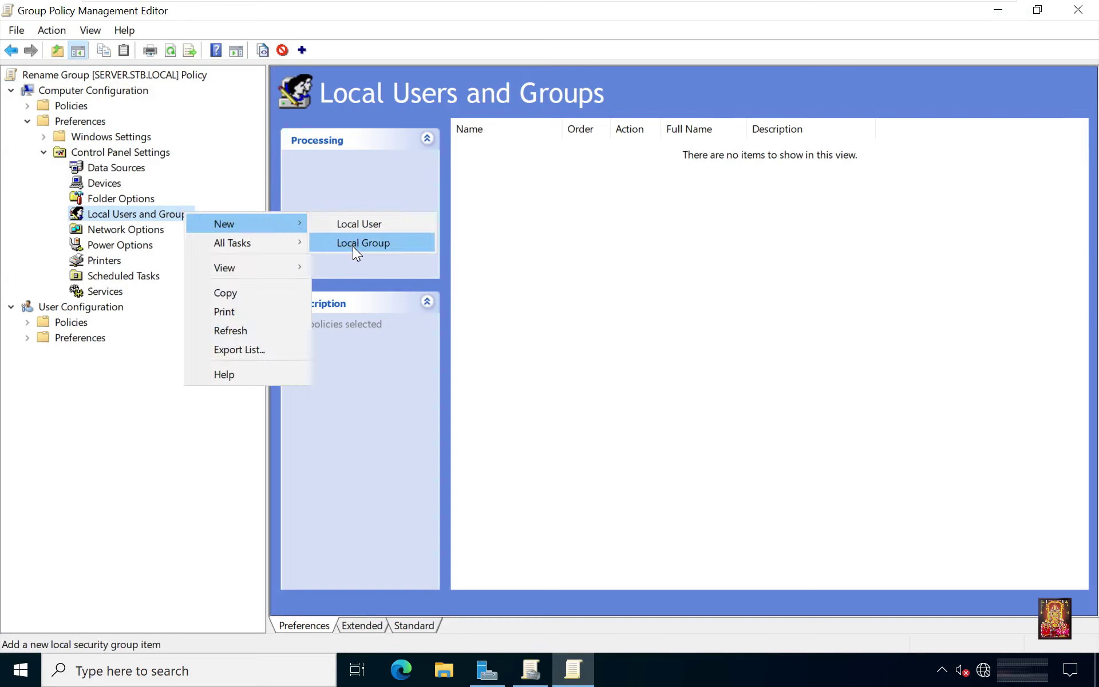
{"action": "left_click", "coordinate": [352, 244]}
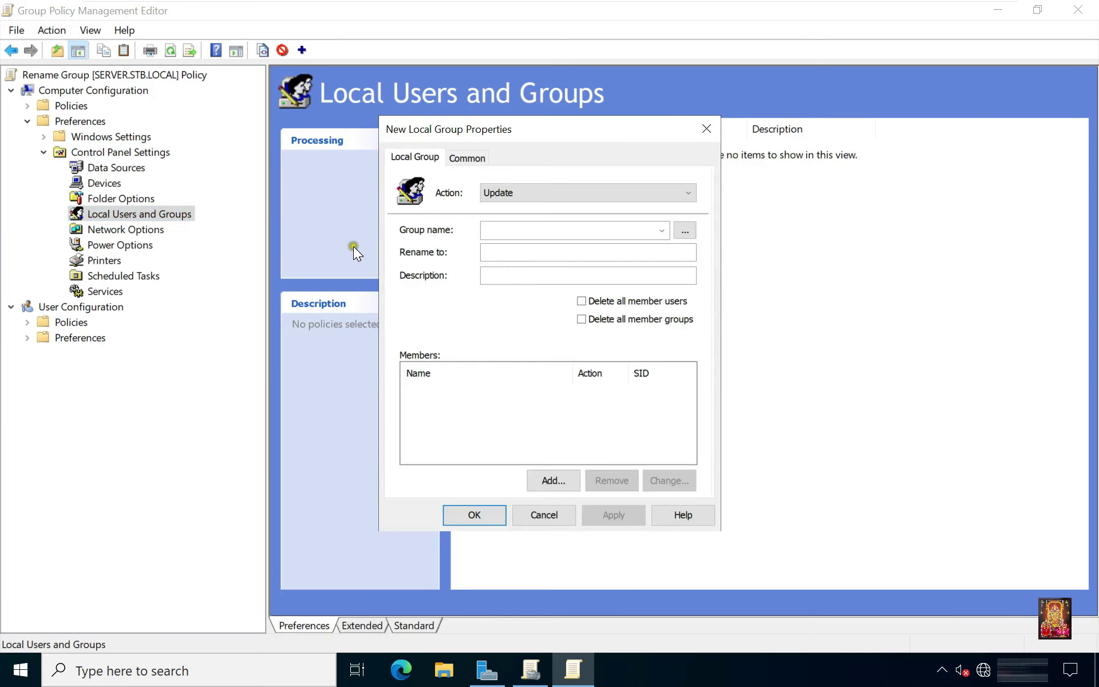
{"action": "left_click", "coordinate": [452, 224]}
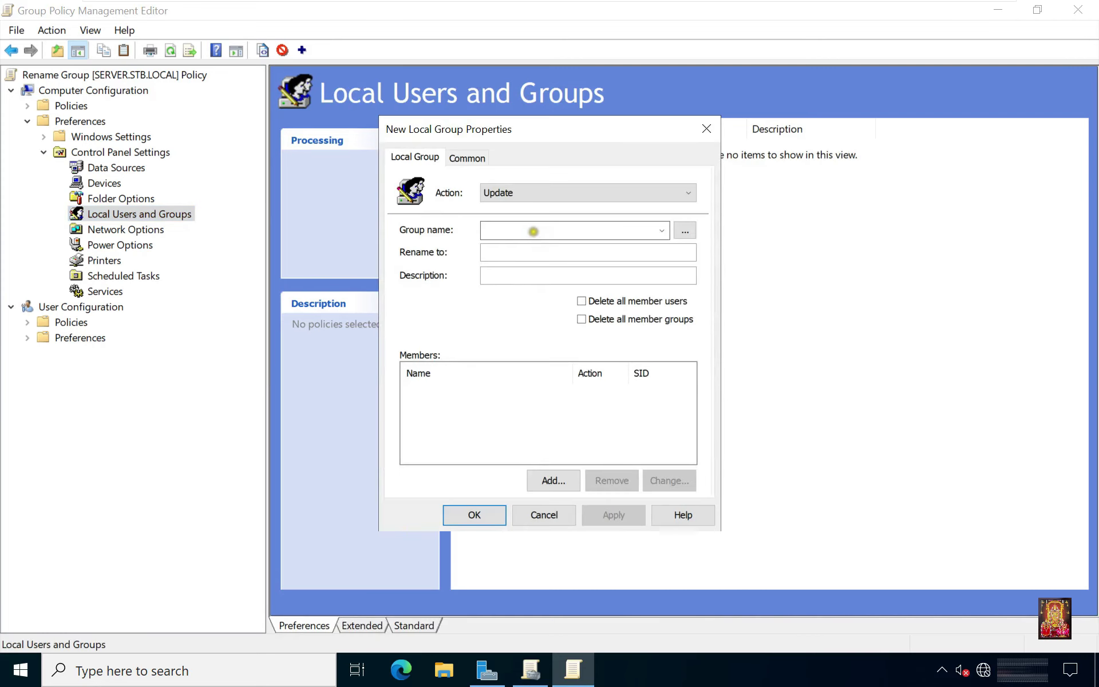
{"action": "left_click", "coordinate": [531, 232]}
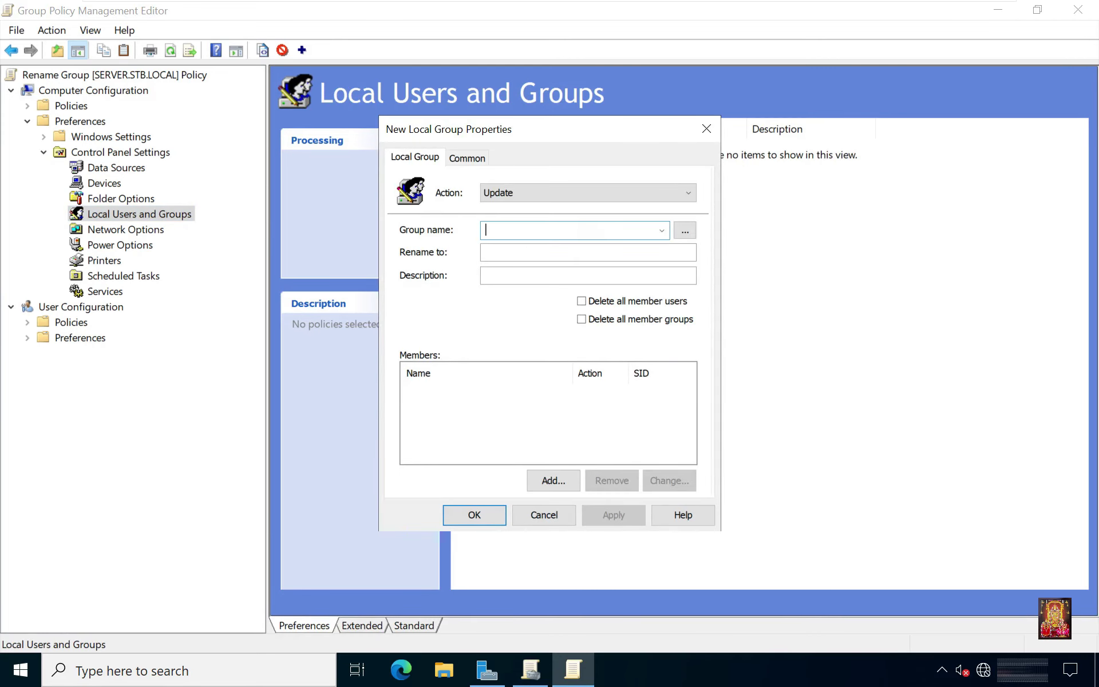
{"action": "type", "text": "Test"}
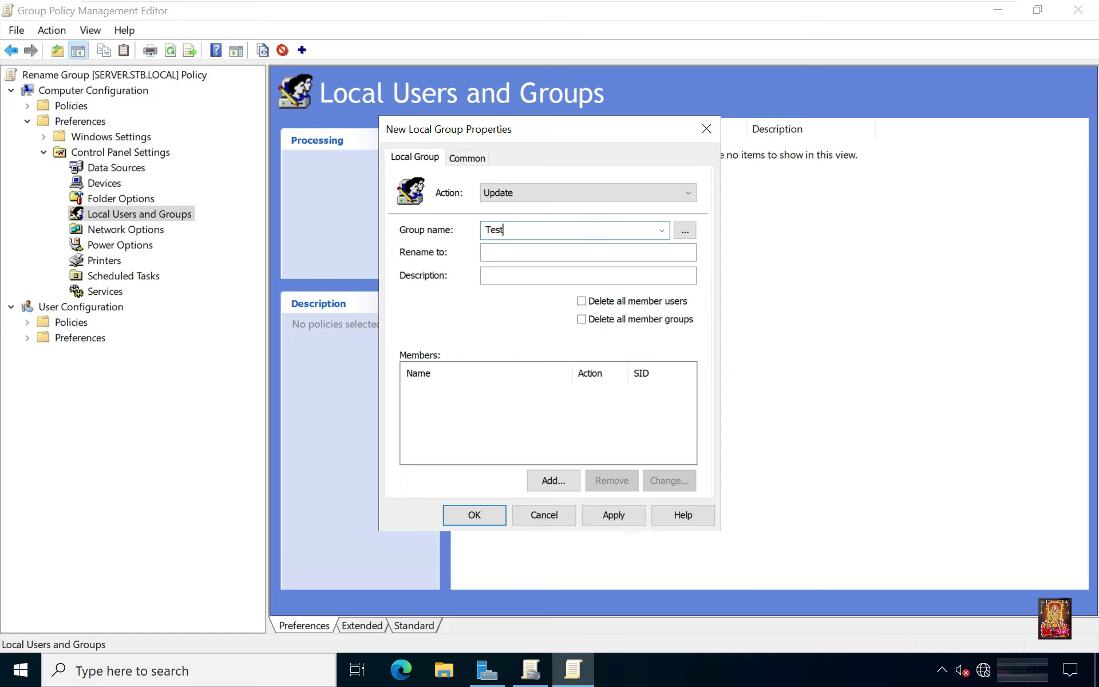
{"action": "left_click", "coordinate": [516, 258]}
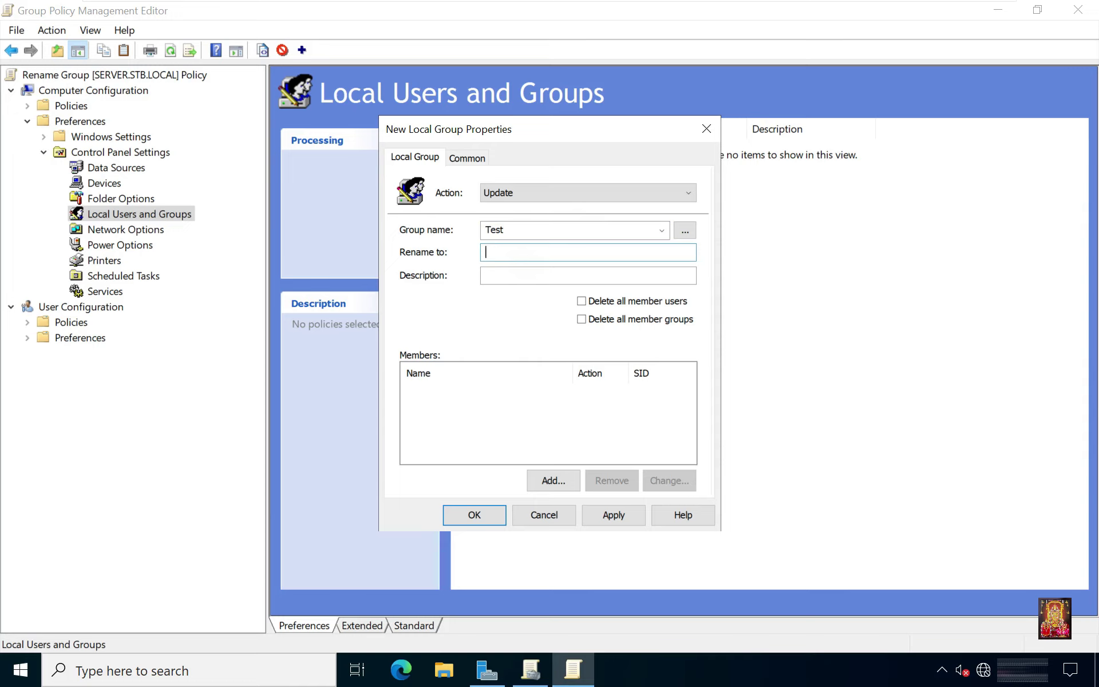
{"action": "type", "text": "Policy"}
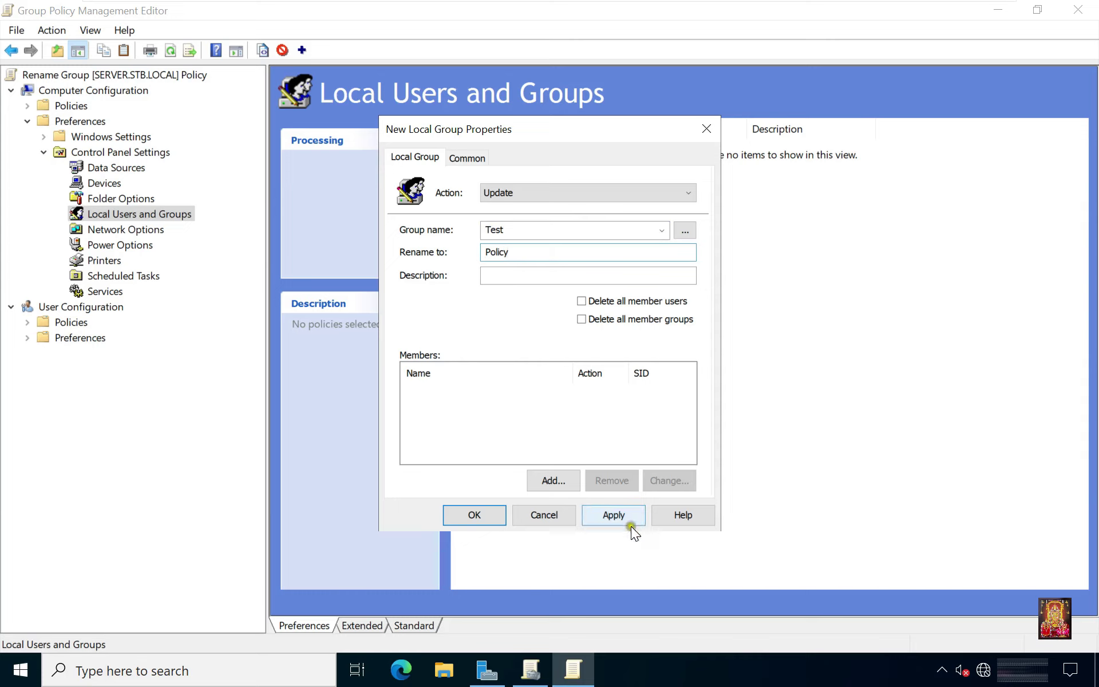
{"action": "left_click", "coordinate": [617, 520]}
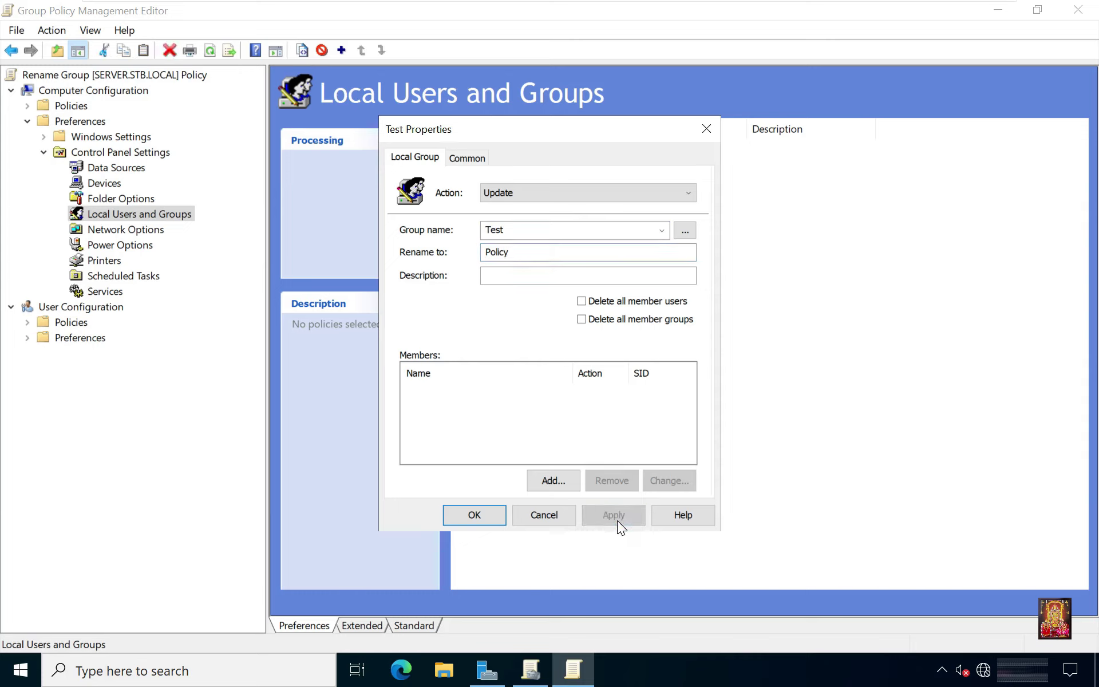
{"action": "left_click", "coordinate": [468, 514]}
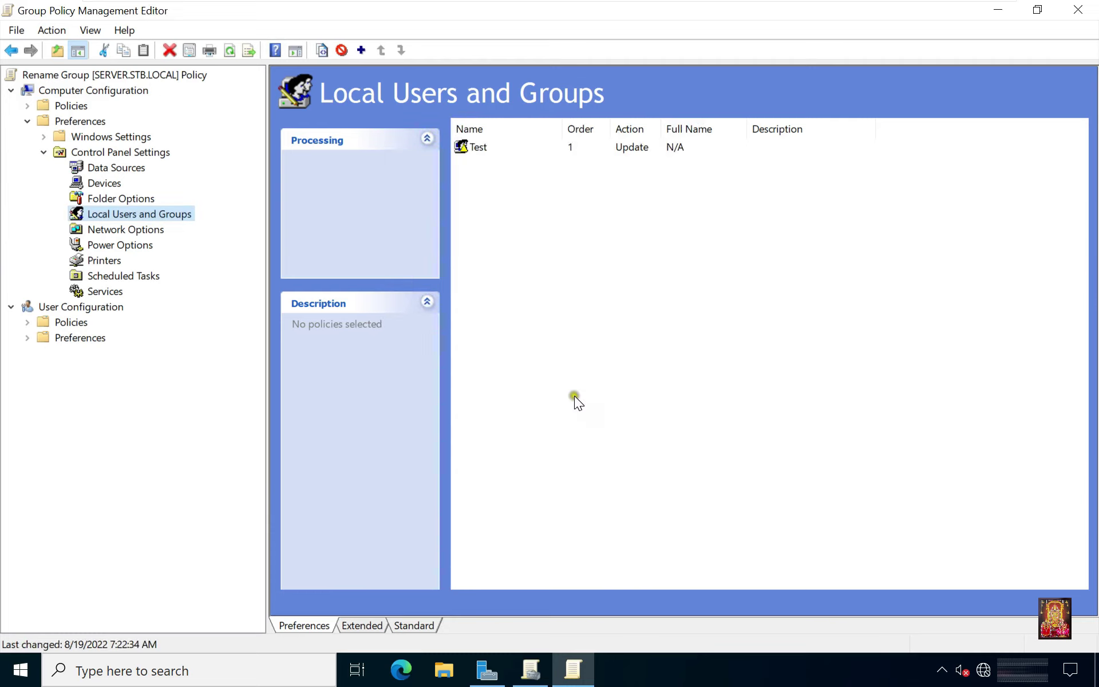
Run gpupdate from the Run dialog to refresh Group Policy on Server-1.
{"action": "left_click", "coordinate": [19, 676]}
{"action": "right_click", "coordinate": [19, 676]}
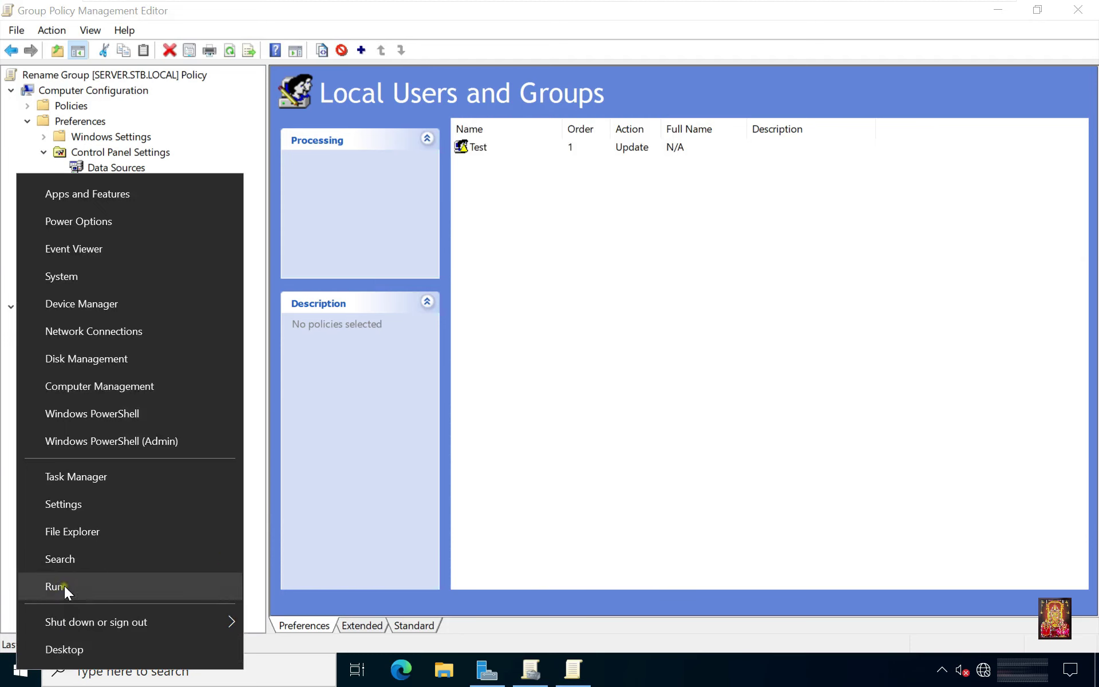
{"action": "left_click", "coordinate": [64, 586]}
{"action": "type", "text": "gp"}
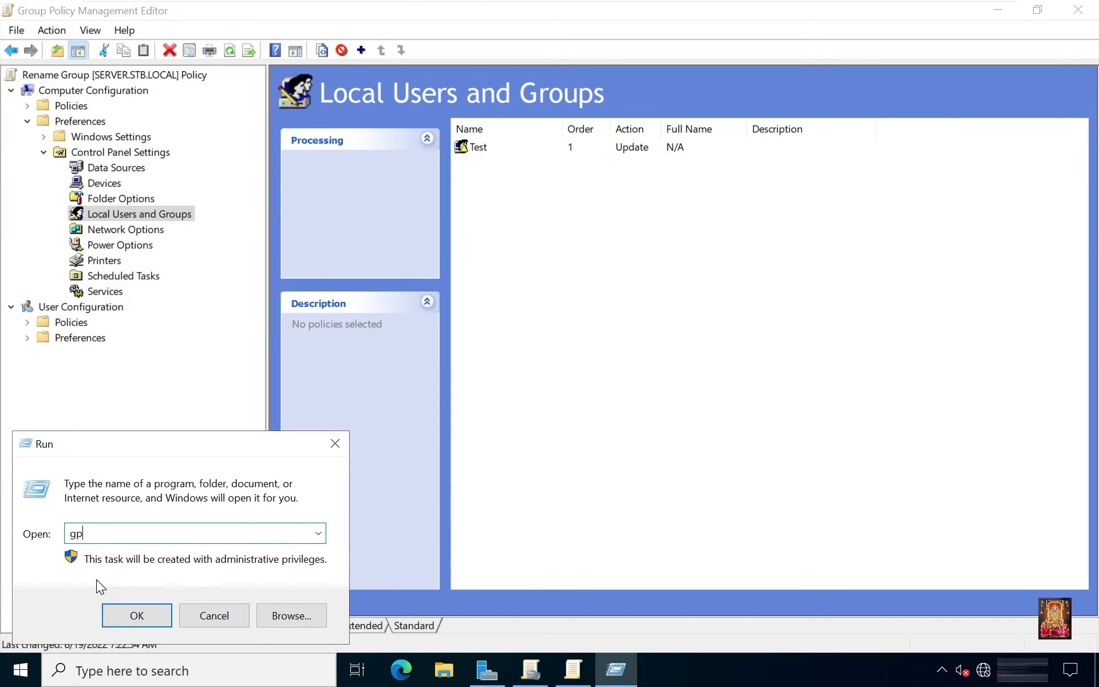
{"action": "type", "text": "update"}
{"action": "key", "text": "Return"}
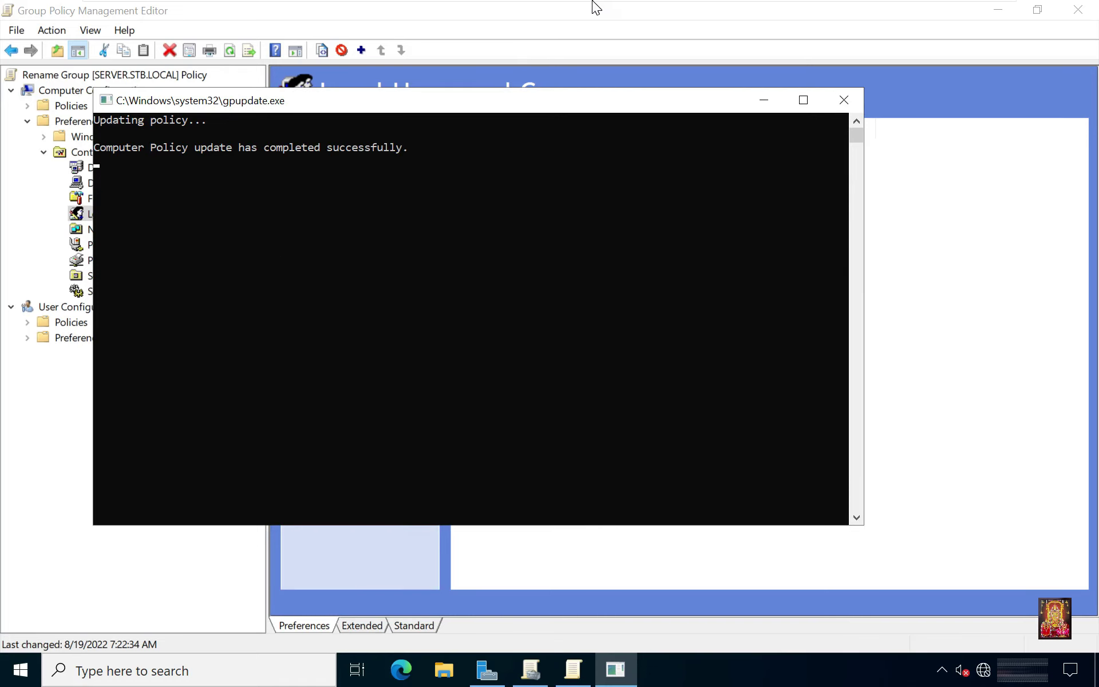
On Server-2, open Computer Management's Local Users and Groups > Groups, where Test still appears.
{"action": "mouse_move", "coordinate": [595, 3]}
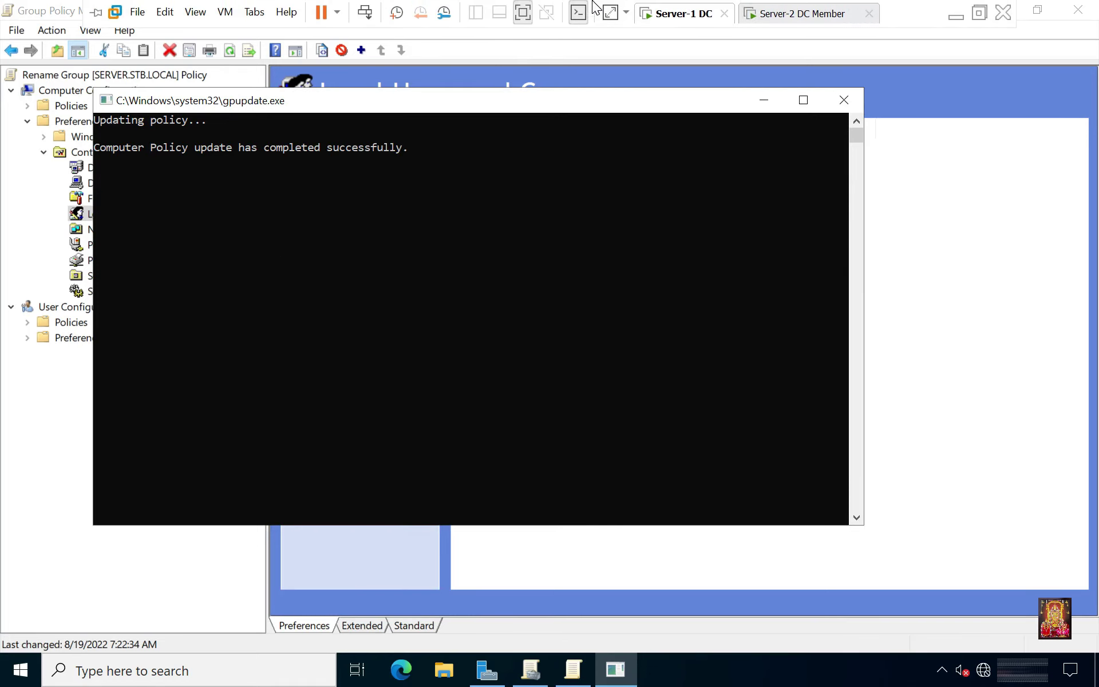
{"action": "left_click", "coordinate": [781, 23]}
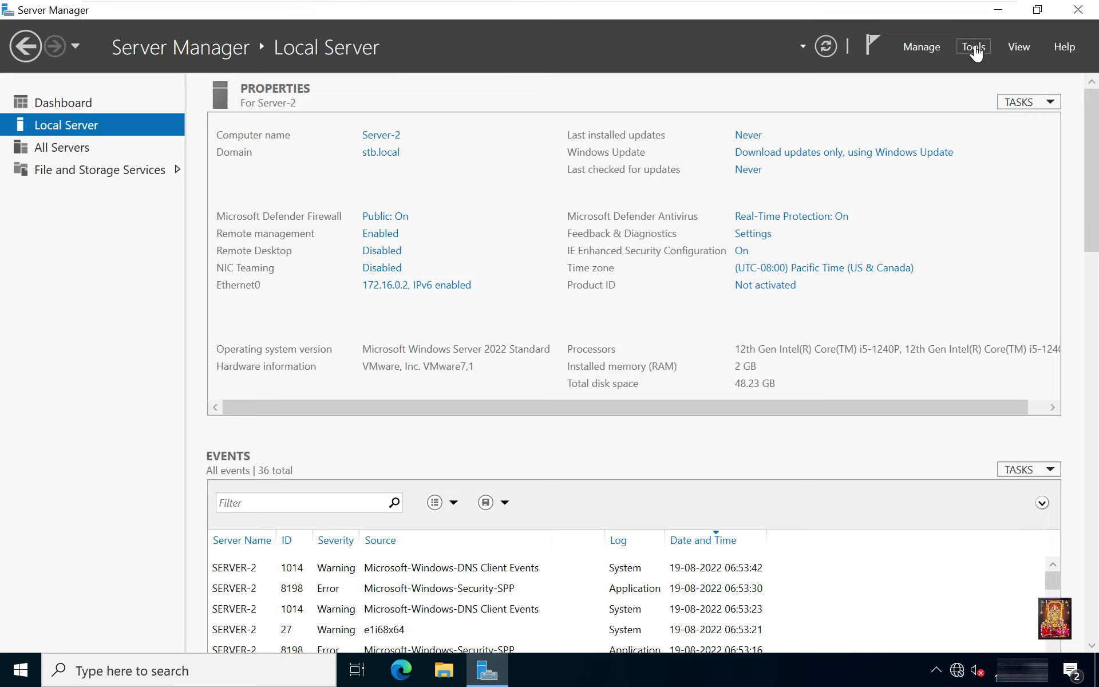
{"action": "left_click", "coordinate": [974, 49]}
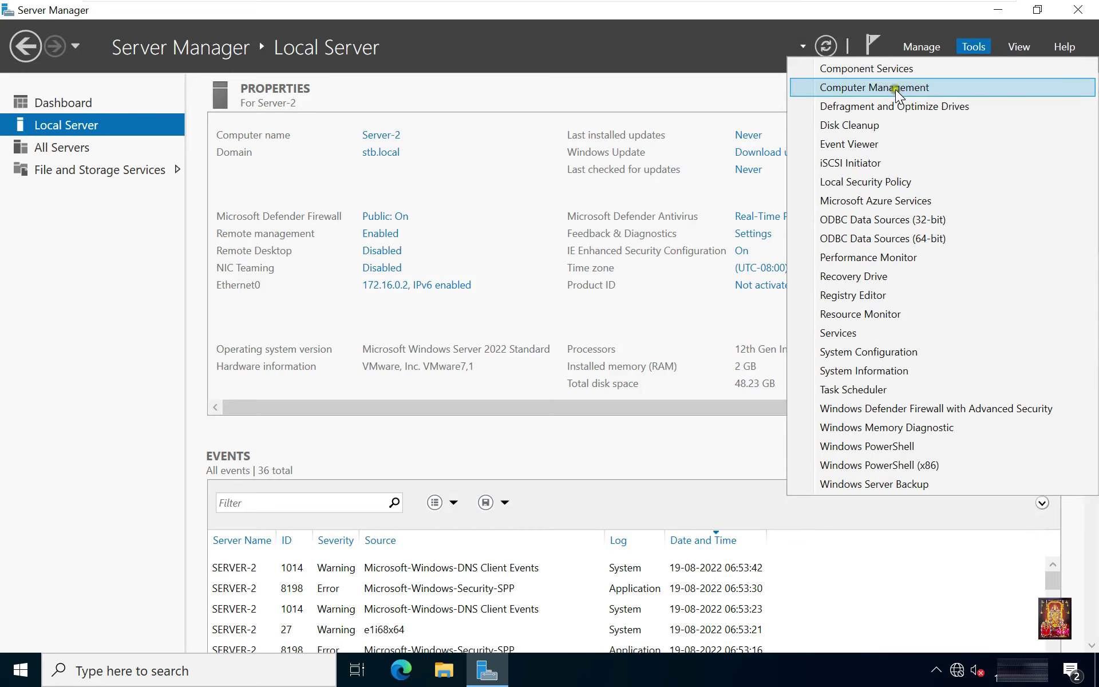
{"action": "left_click", "coordinate": [922, 89]}
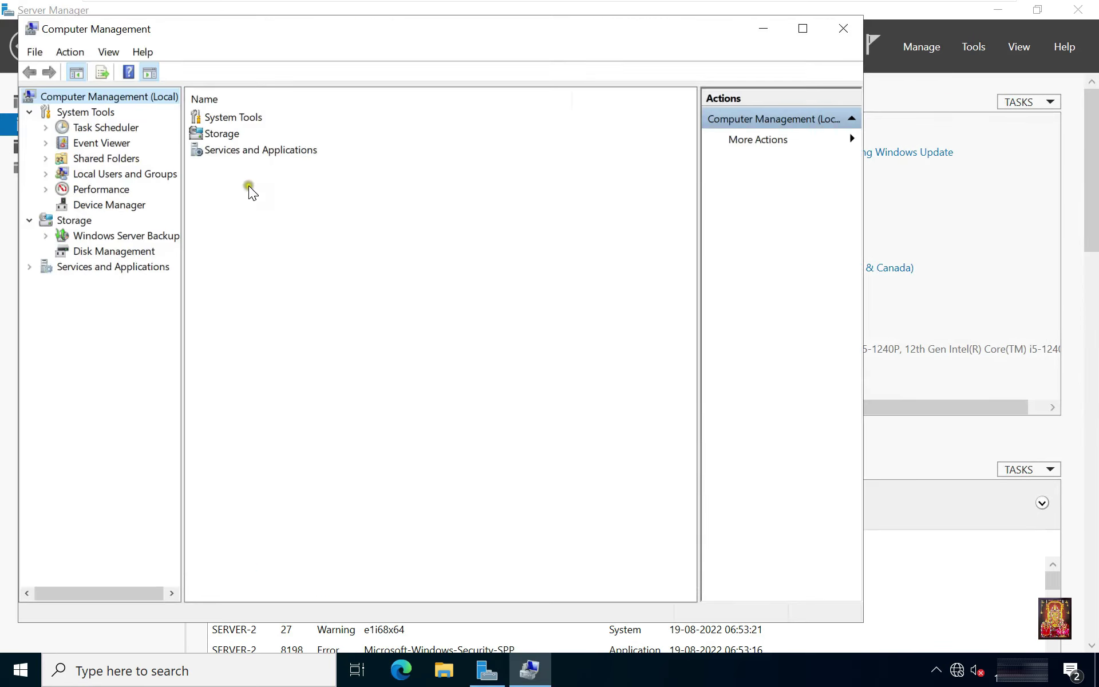
{"action": "left_click", "coordinate": [116, 181]}
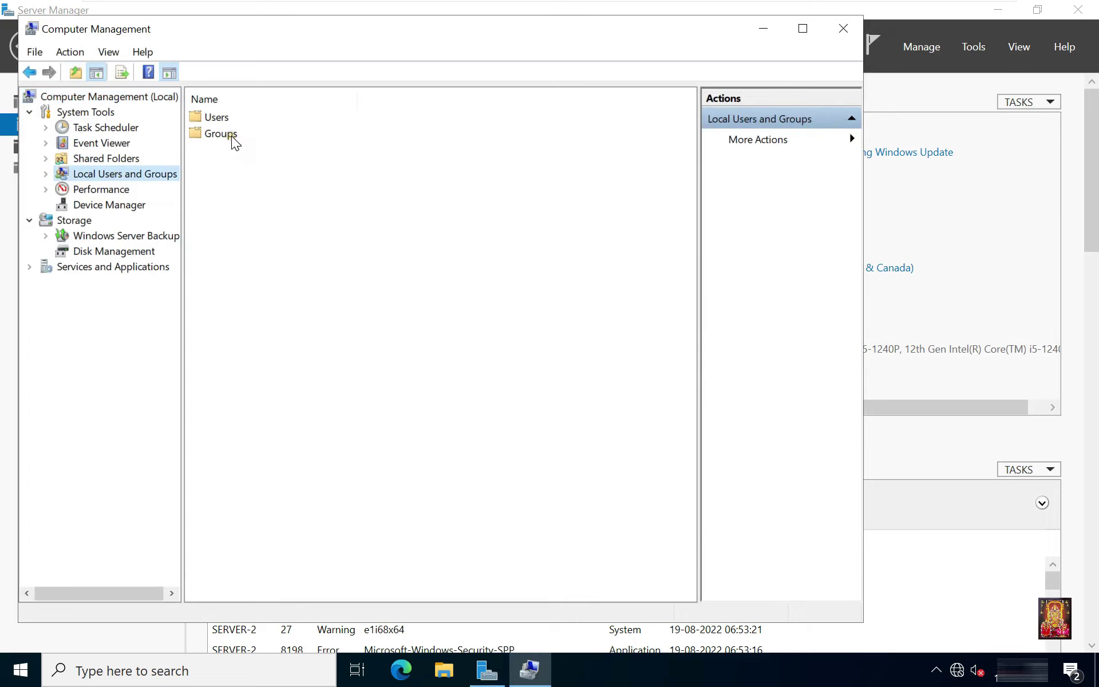
{"action": "left_click", "coordinate": [233, 139]}
{"action": "double_click", "coordinate": [233, 139]}
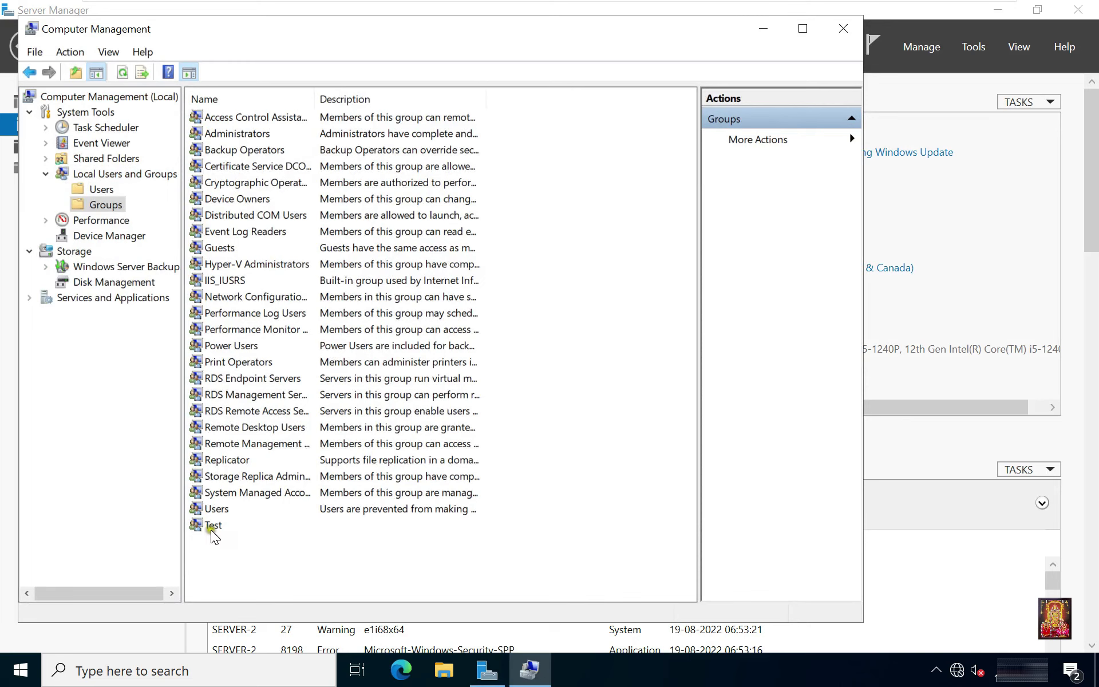
Run gpupdate on Server-2 to apply the updated Group Policy.
{"action": "right_click", "coordinate": [26, 663]}
{"action": "left_click", "coordinate": [64, 589]}
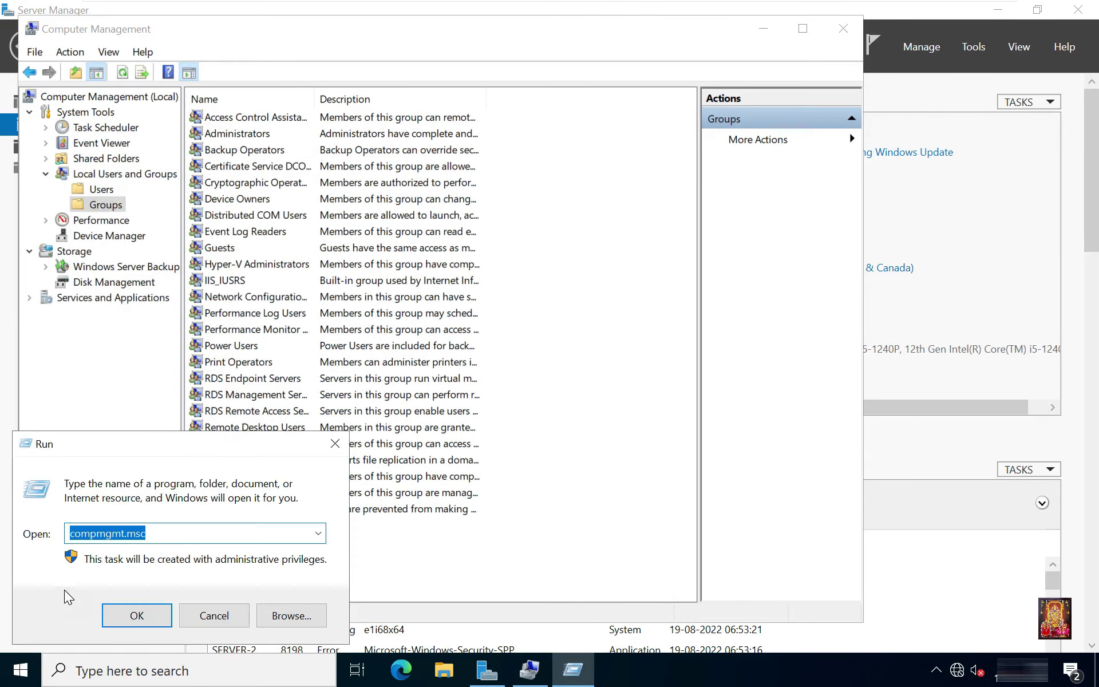
{"action": "type", "text": "gpupd"}
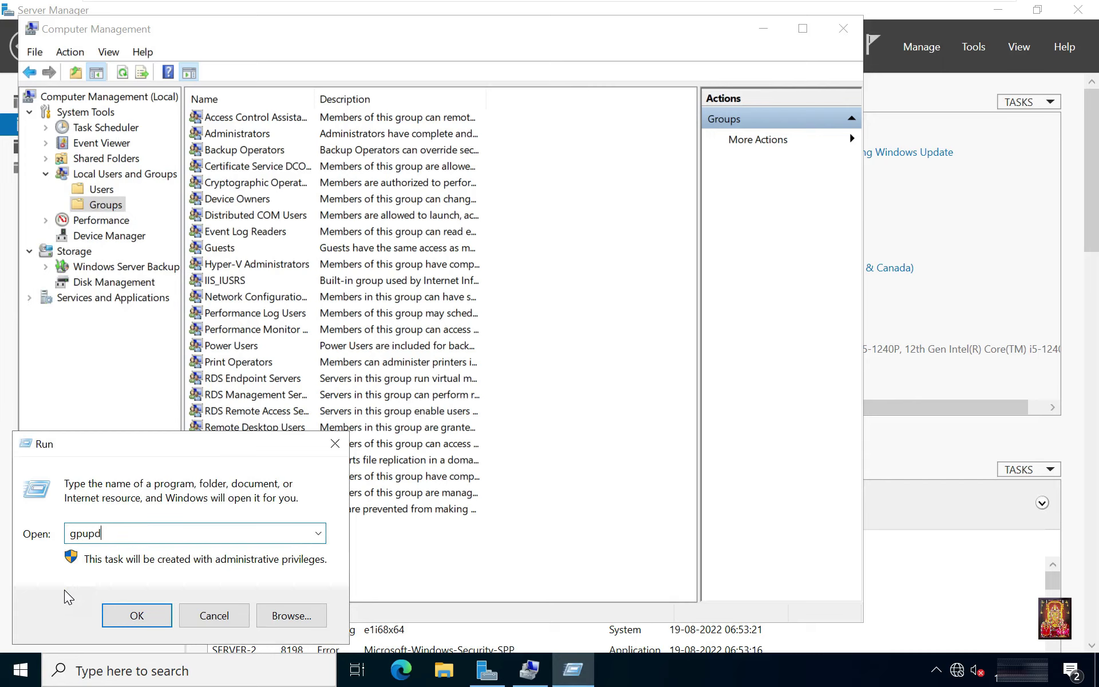
{"action": "type", "text": "ate"}
{"action": "key", "text": "Return"}
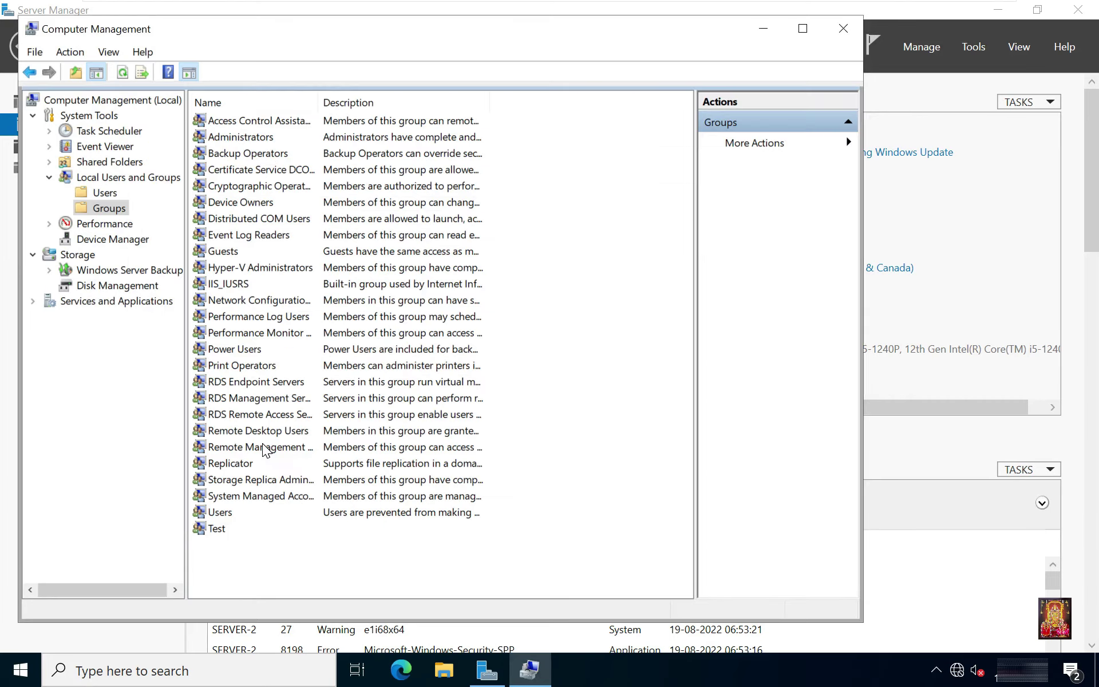
Refresh the local groups list, confirm Test is now Policy, and close Computer Management.
{"action": "left_click", "coordinate": [122, 72]}
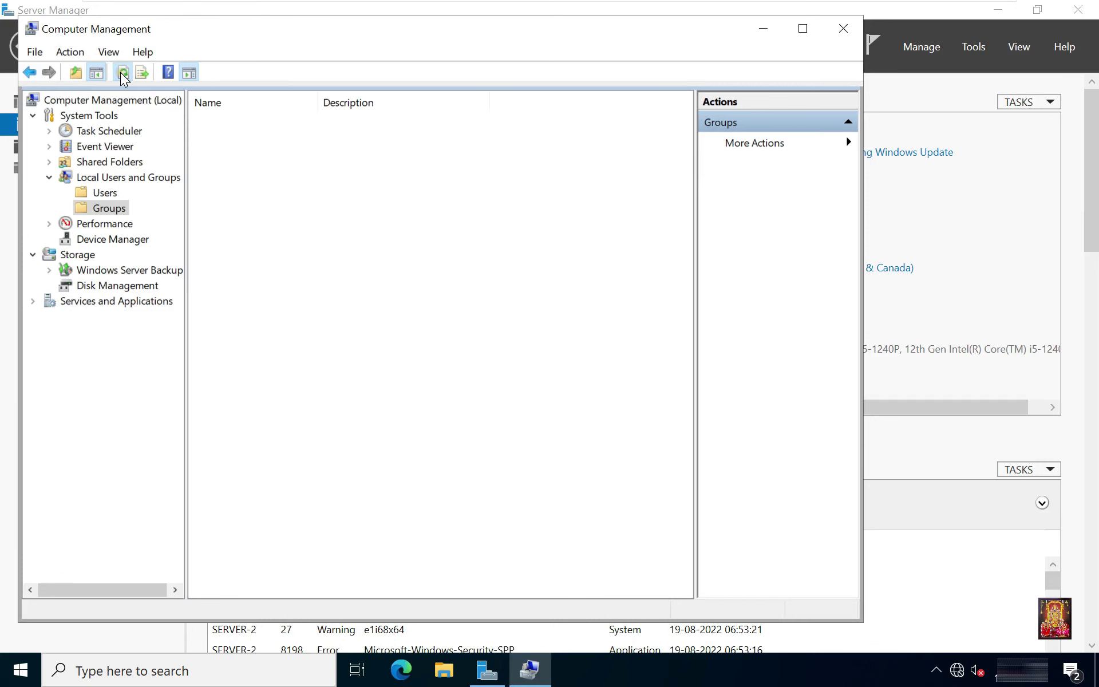
{"action": "left_click", "coordinate": [213, 529]}
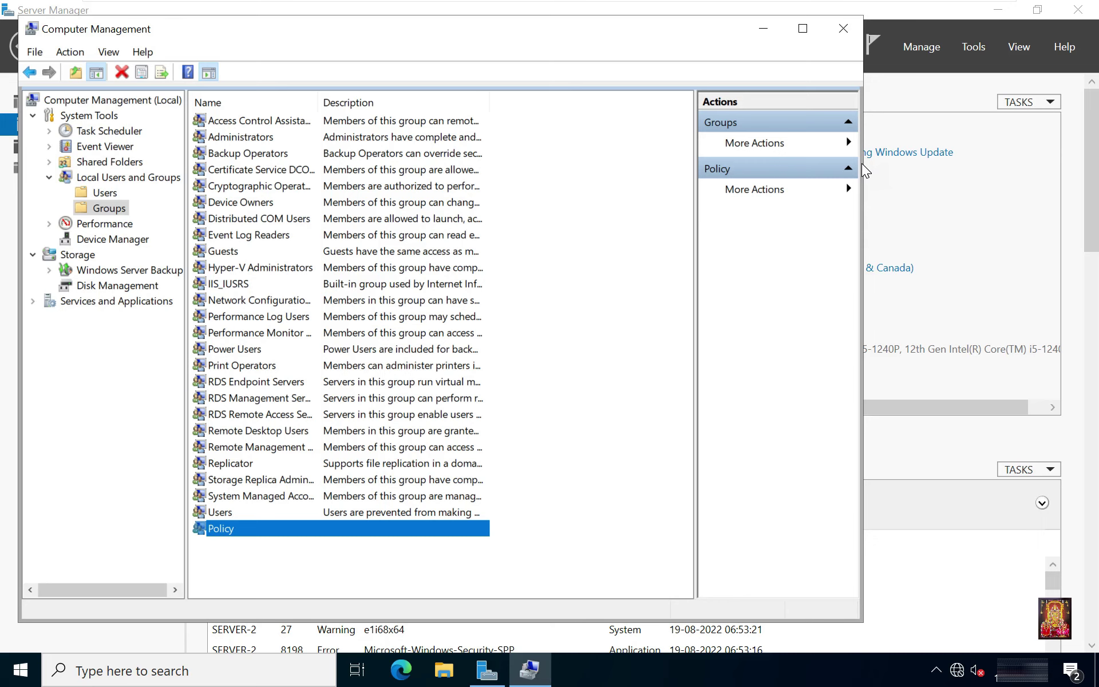
{"action": "left_click", "coordinate": [846, 32]}
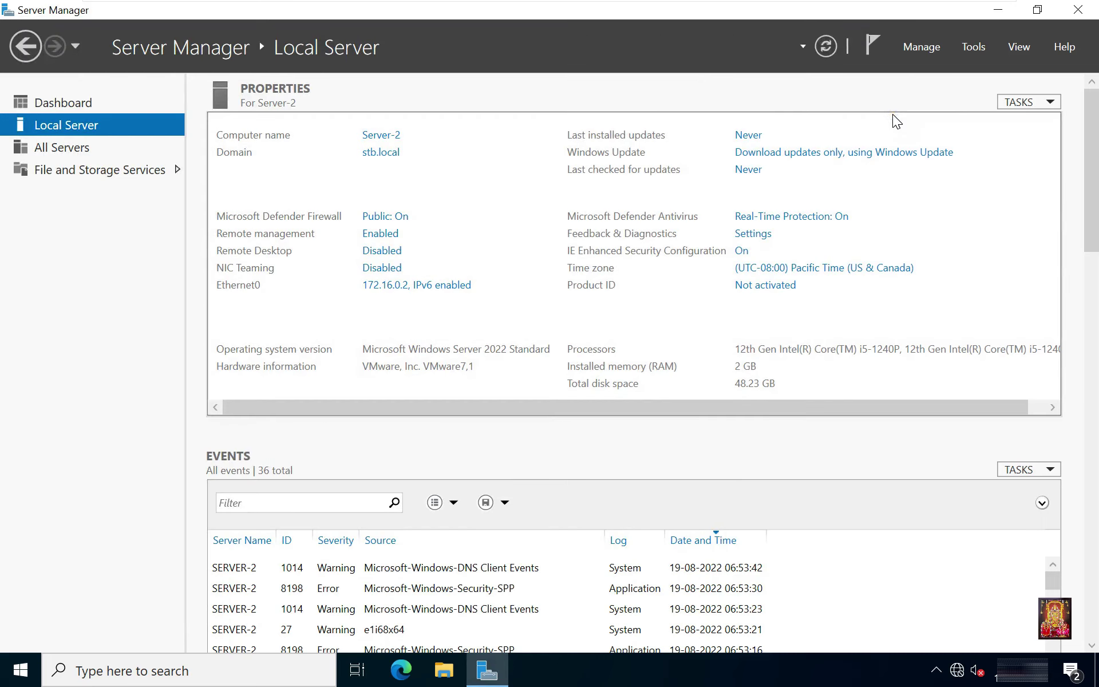